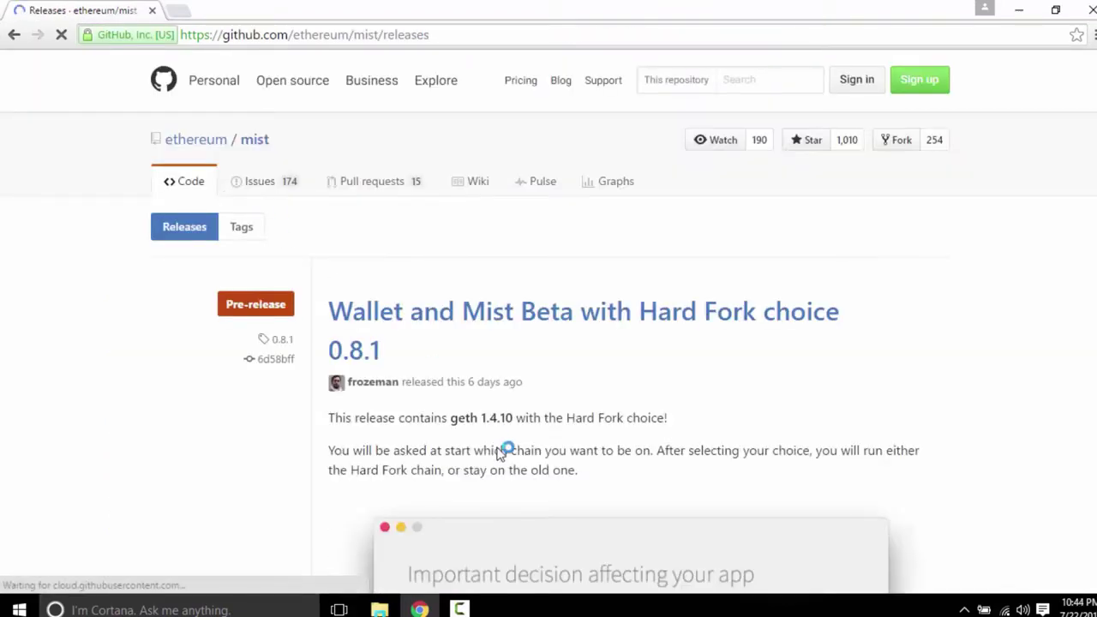
Scroll to the Mist 0.8.1 Downloads list and start downloading Mist-win64-0-8-1.zip
{"action": "scroll", "coordinate": [499, 455], "scroll_direction": "down", "scroll_amount": 5}
{"action": "scroll", "coordinate": [500, 454], "scroll_direction": "down", "scroll_amount": 5}
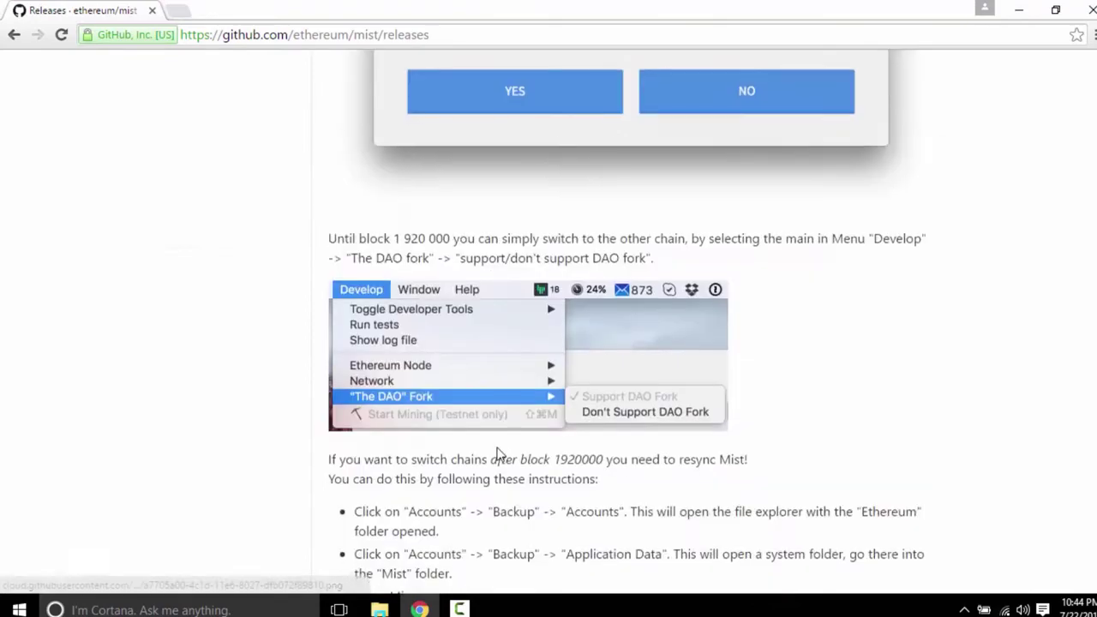
{"action": "scroll", "coordinate": [499, 454], "scroll_direction": "down", "scroll_amount": 5}
{"action": "scroll", "coordinate": [500, 454], "scroll_direction": "down", "scroll_amount": 5}
{"action": "scroll", "coordinate": [500, 455], "scroll_direction": "down", "scroll_amount": 2}
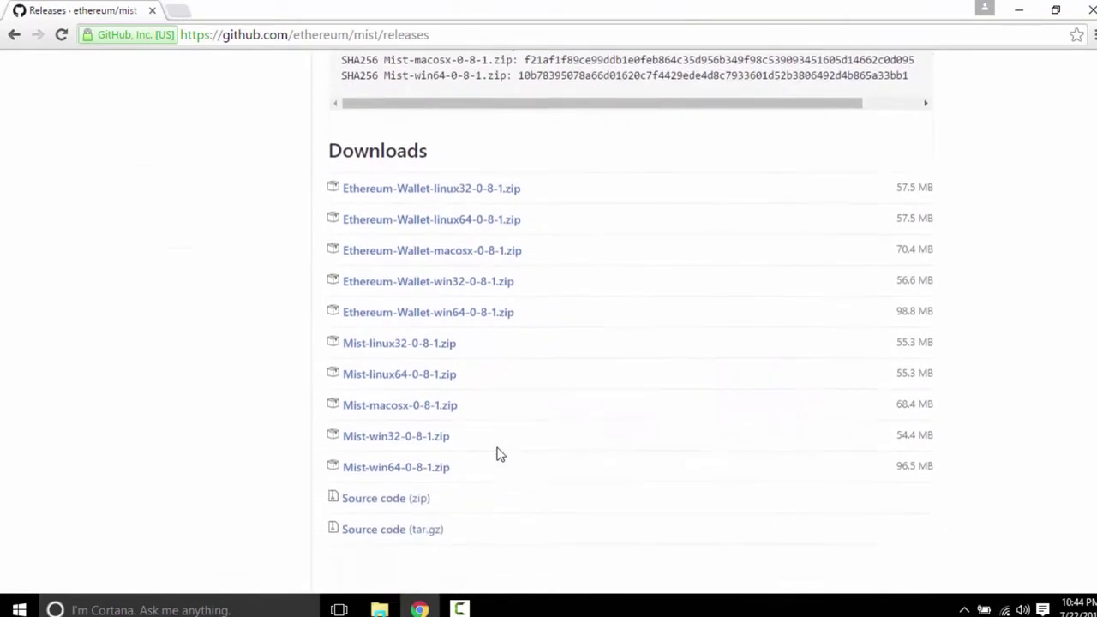
{"action": "scroll", "coordinate": [500, 454], "scroll_direction": "down", "scroll_amount": 2}
{"action": "scroll", "coordinate": [500, 454], "scroll_direction": "up", "scroll_amount": 3}
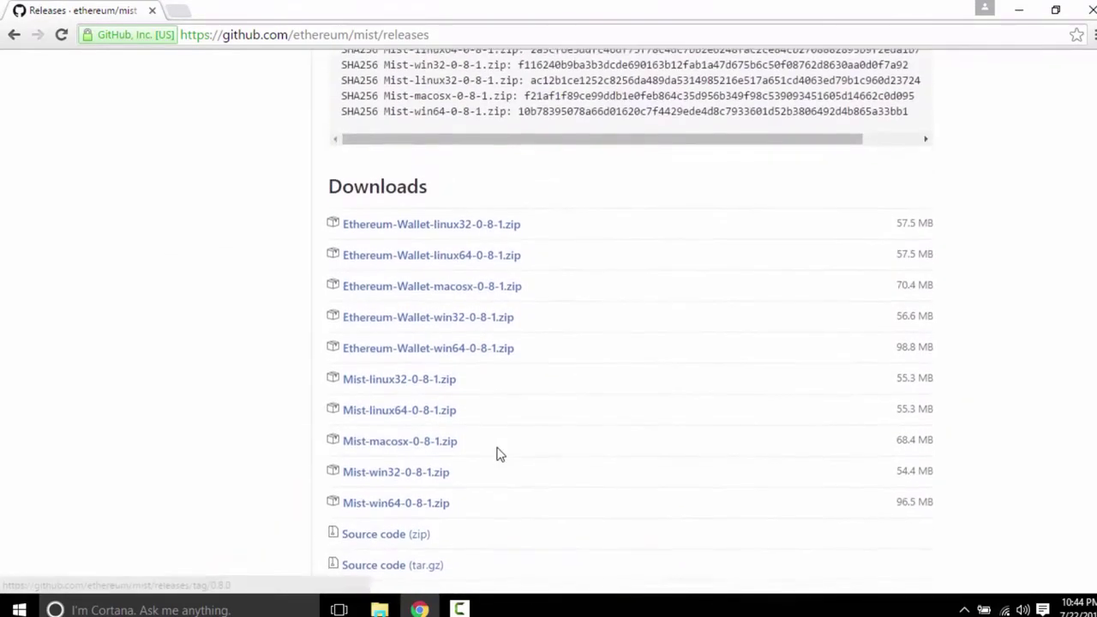
{"action": "scroll", "coordinate": [497, 453], "scroll_direction": "down", "scroll_amount": 1}
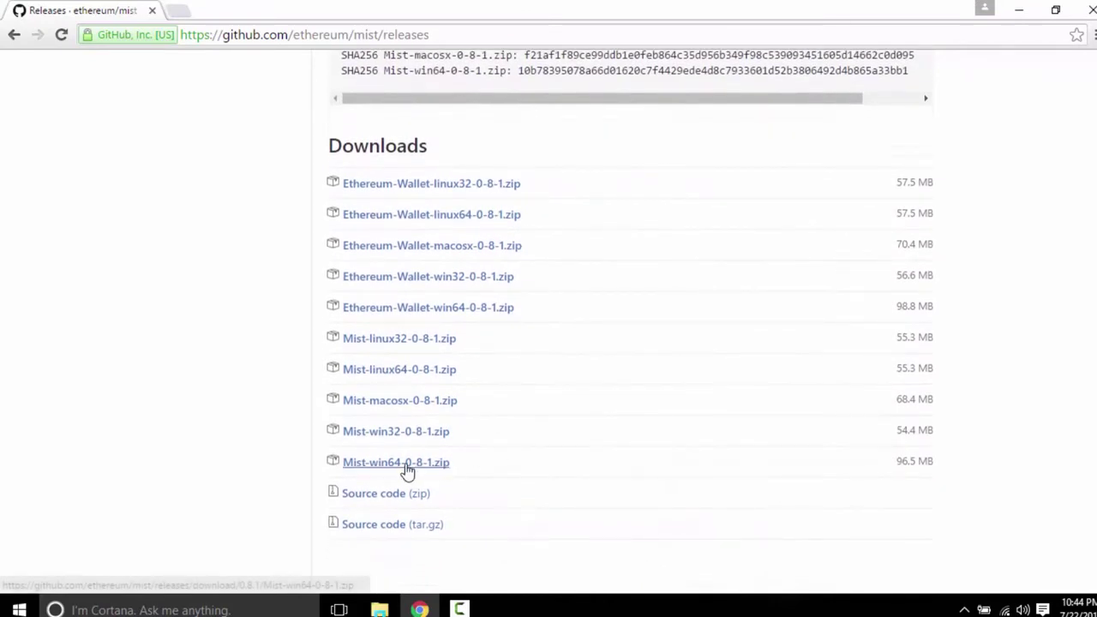
{"action": "left_click", "coordinate": [407, 471]}
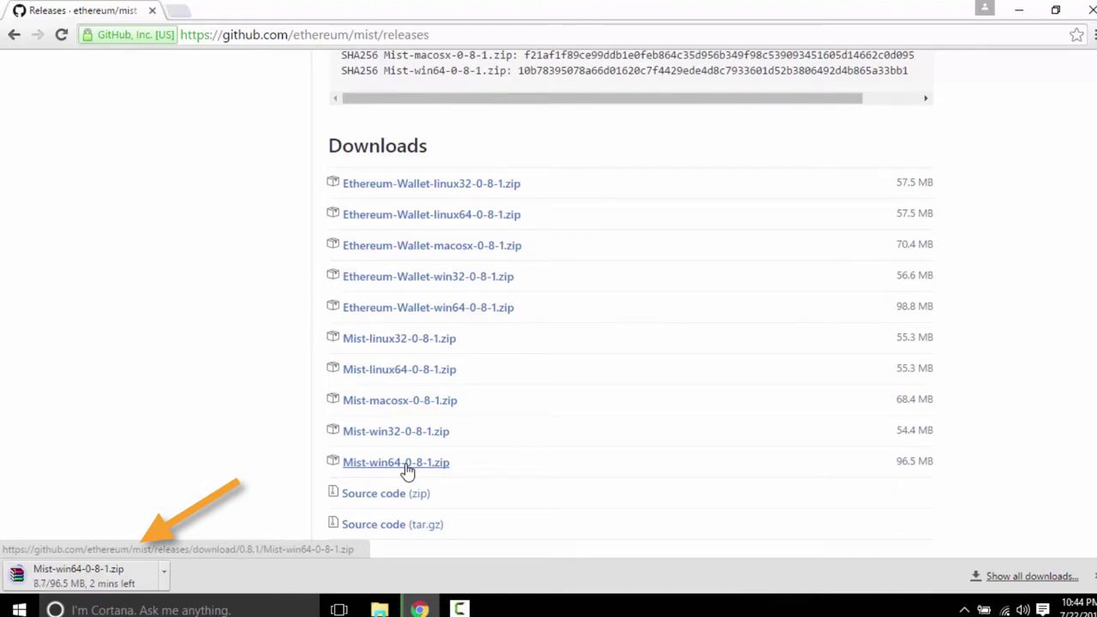
Locate the finished Mist-win64-0-8-1.zip in the Downloads folder and open it in WinRAR
{"action": "left_click", "coordinate": [1026, 578]}
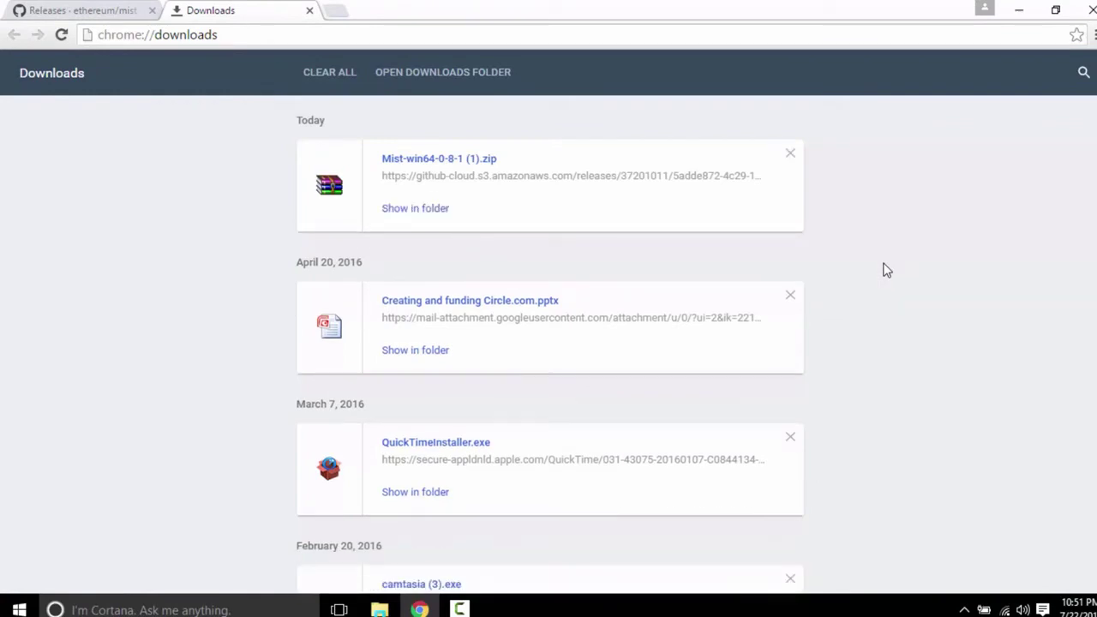
{"action": "left_click", "coordinate": [439, 213]}
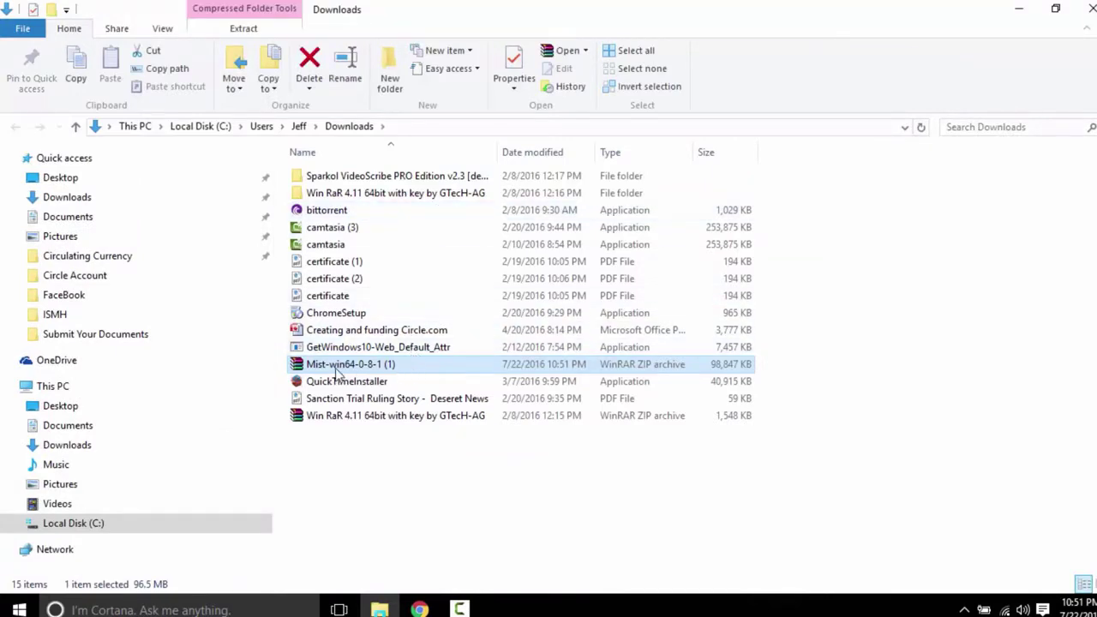
{"action": "double_click", "coordinate": [302, 366]}
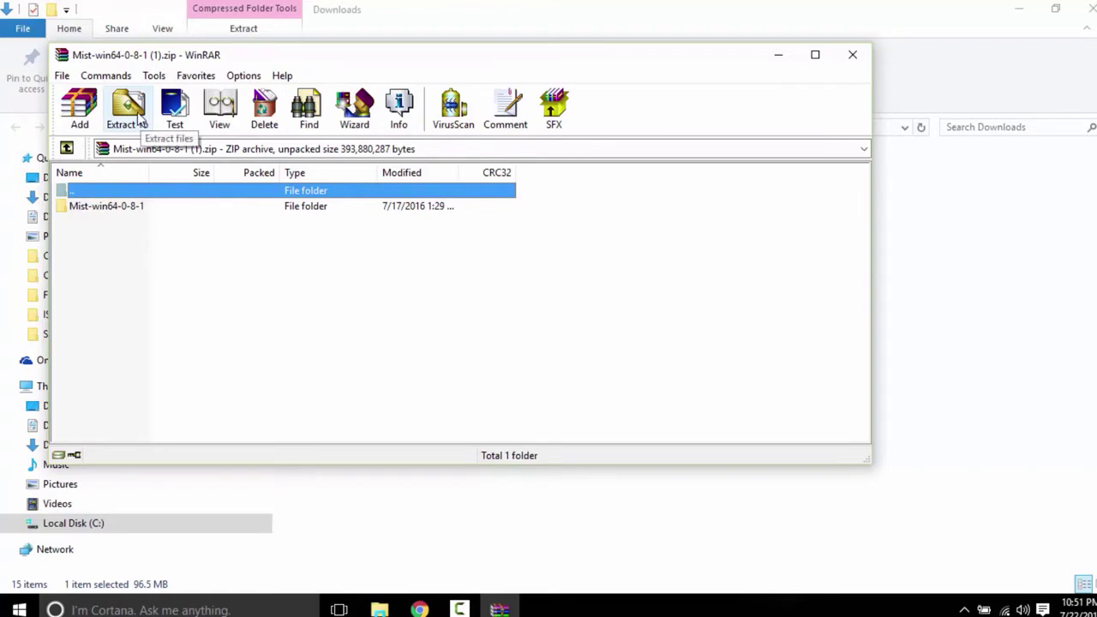
Extract the Mist archive into a new Desktop folder named mist, then close WinRAR
{"action": "left_click", "coordinate": [139, 117]}
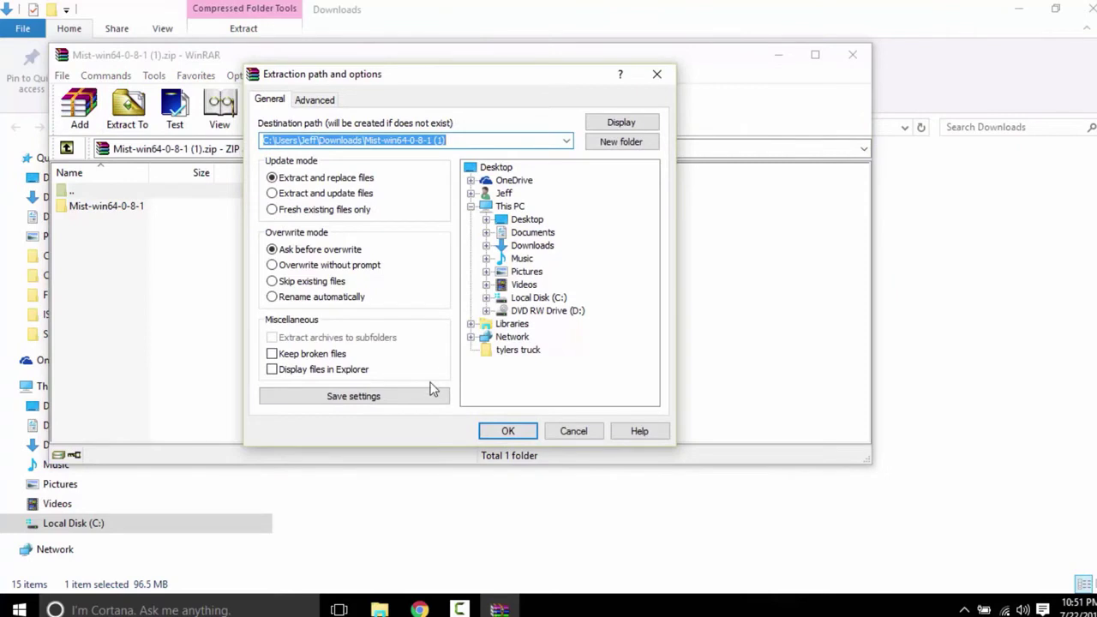
{"action": "left_click", "coordinate": [530, 221]}
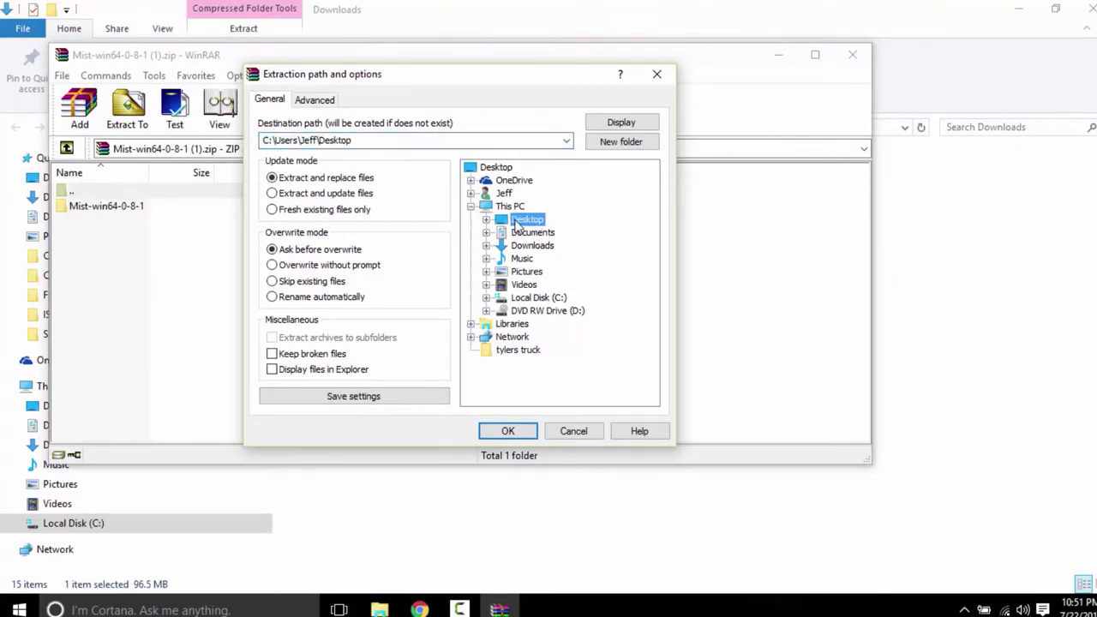
{"action": "left_click", "coordinate": [613, 145]}
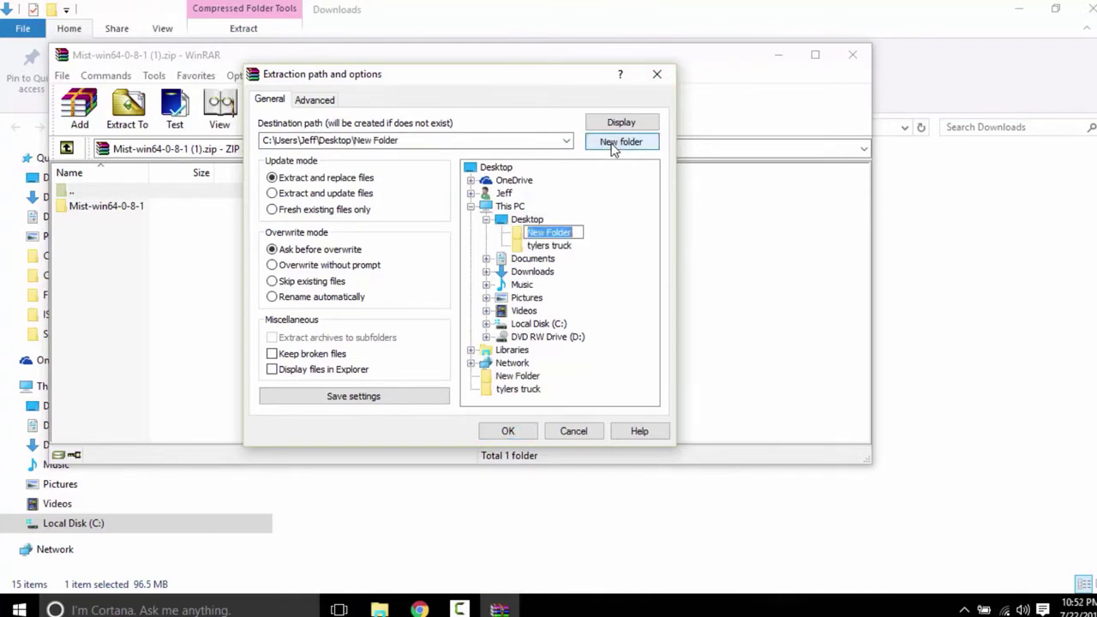
{"action": "type", "text": "mis"}
{"action": "type", "text": "t"}
{"action": "key", "text": "Return"}
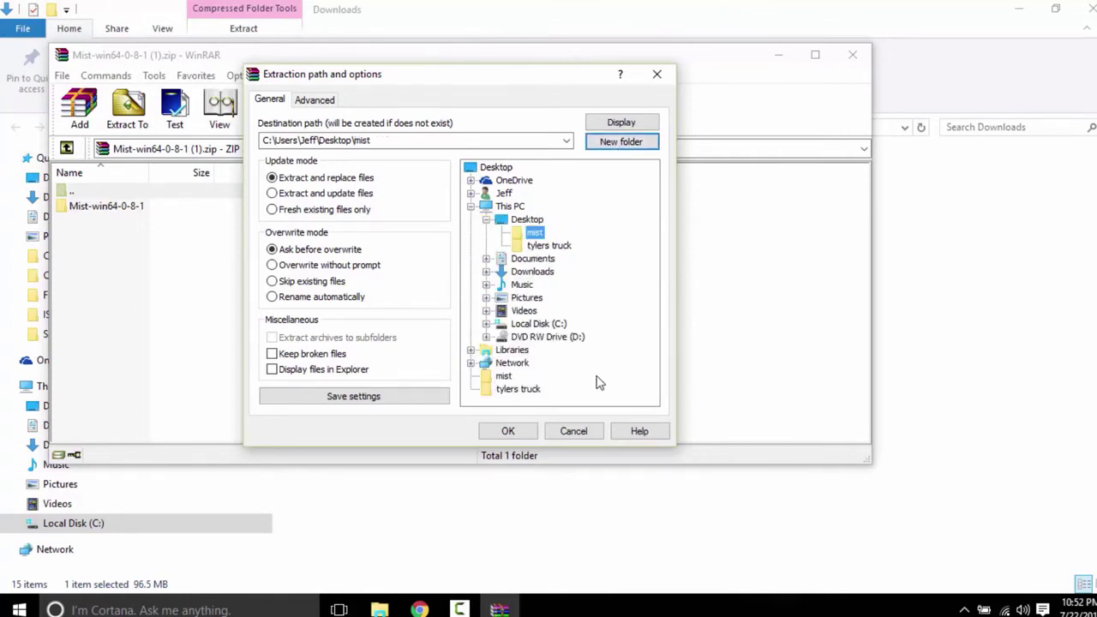
{"action": "left_click", "coordinate": [508, 431]}
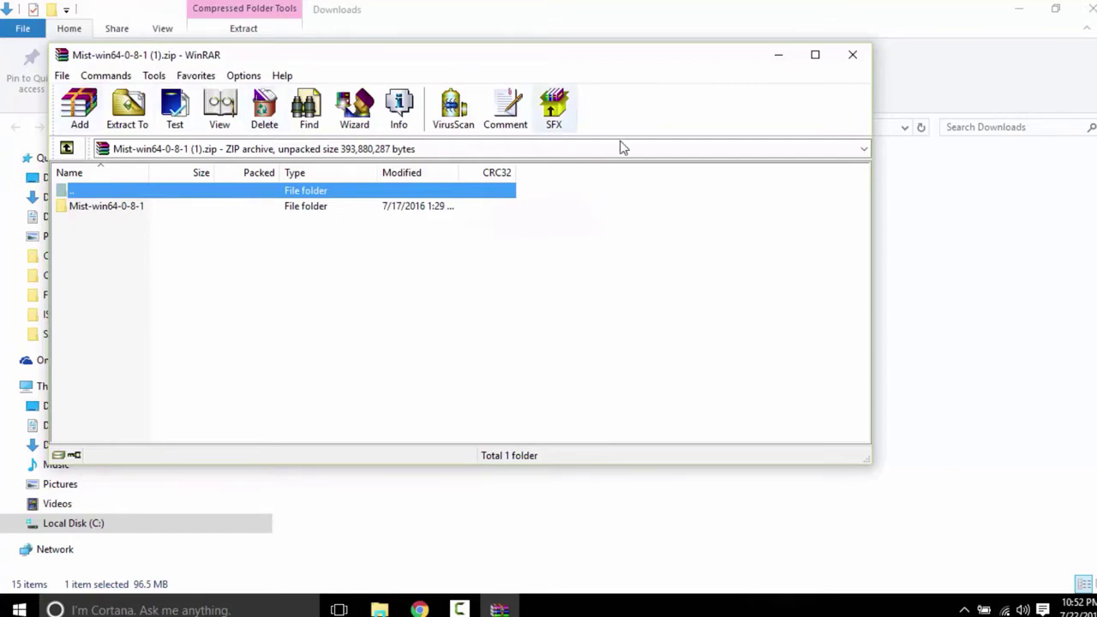
{"action": "left_click", "coordinate": [853, 54]}
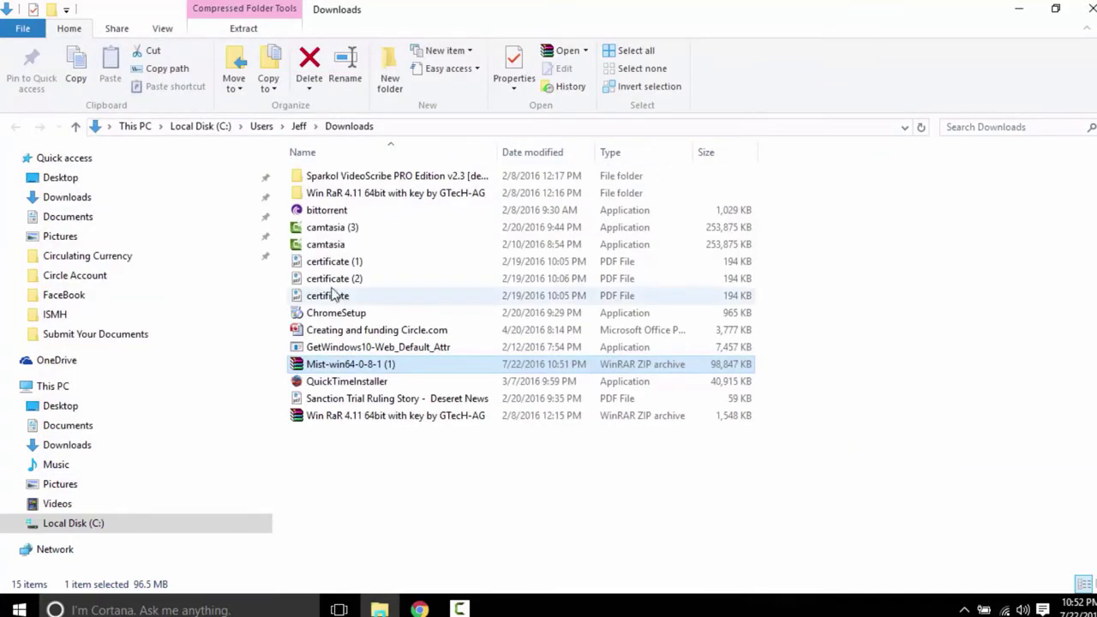
Launch Mist from the Desktop mist\Mist-win64-0-8-1 folder
{"action": "left_click", "coordinate": [73, 178]}
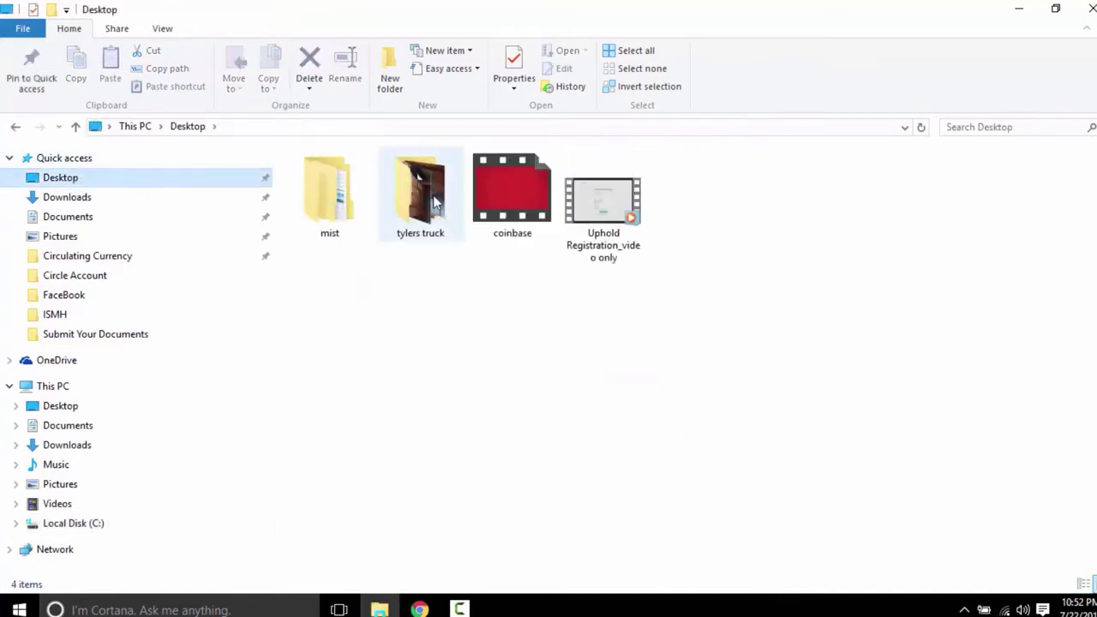
{"action": "left_click", "coordinate": [325, 200]}
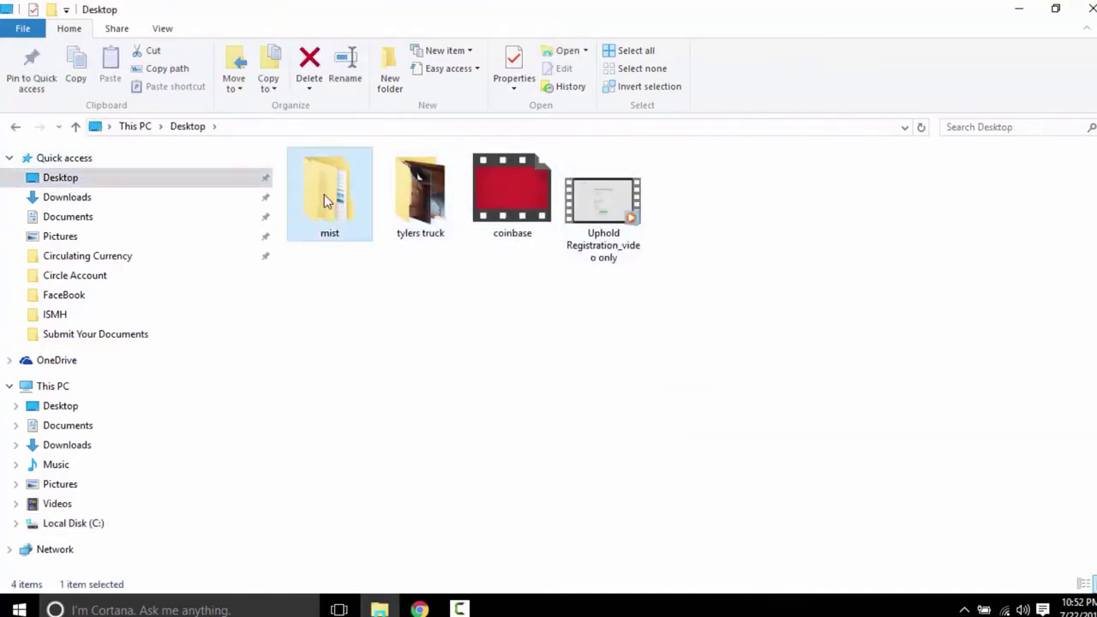
{"action": "double_click", "coordinate": [324, 200]}
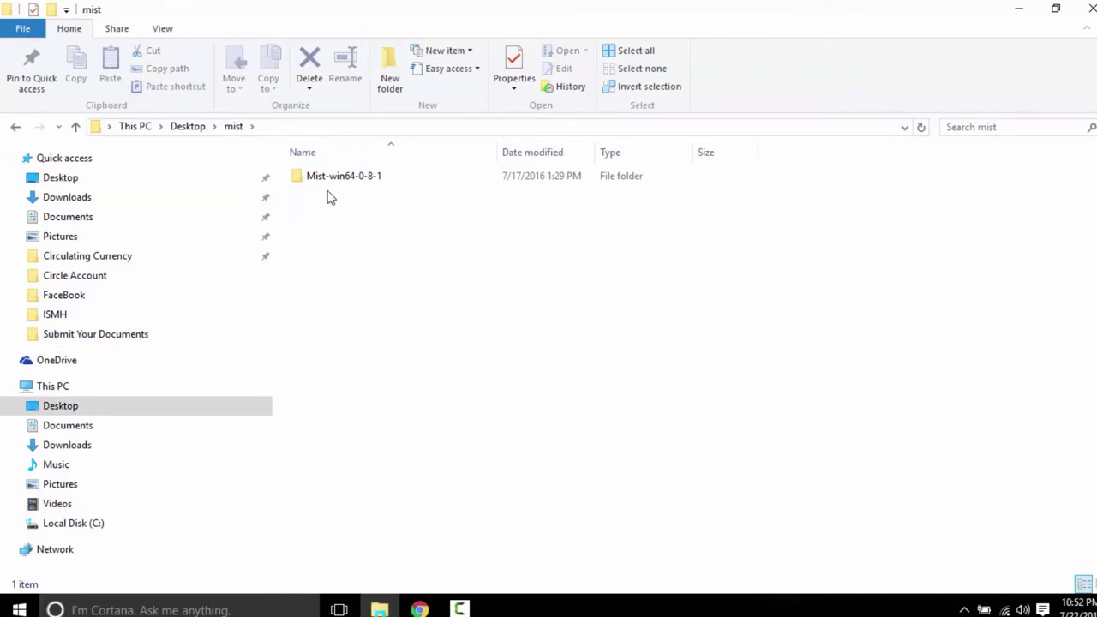
{"action": "double_click", "coordinate": [355, 184]}
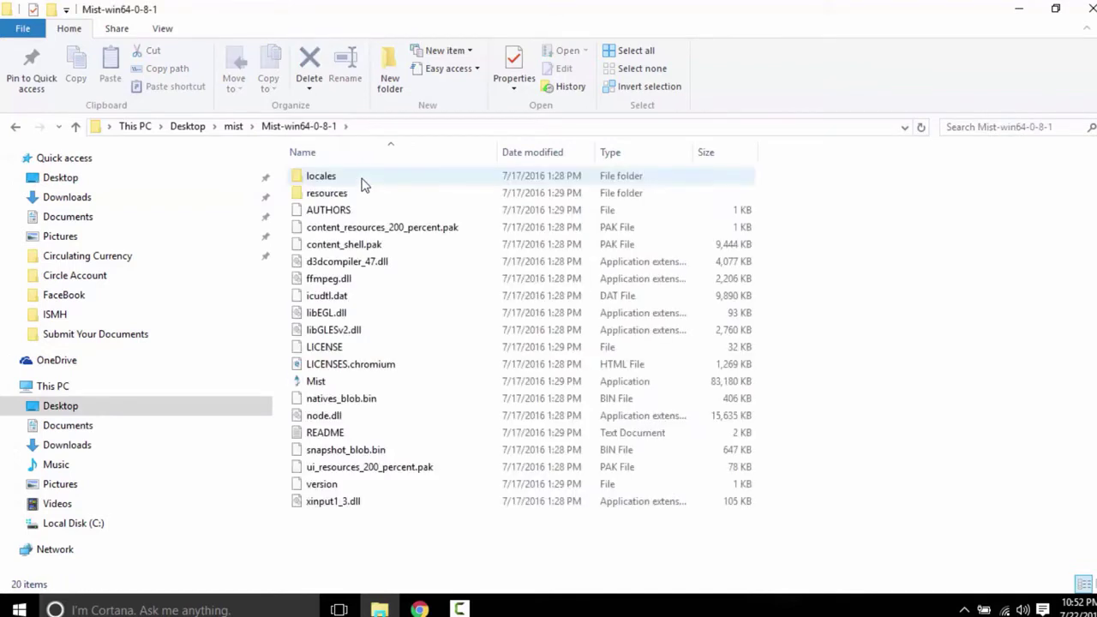
{"action": "double_click", "coordinate": [318, 384]}
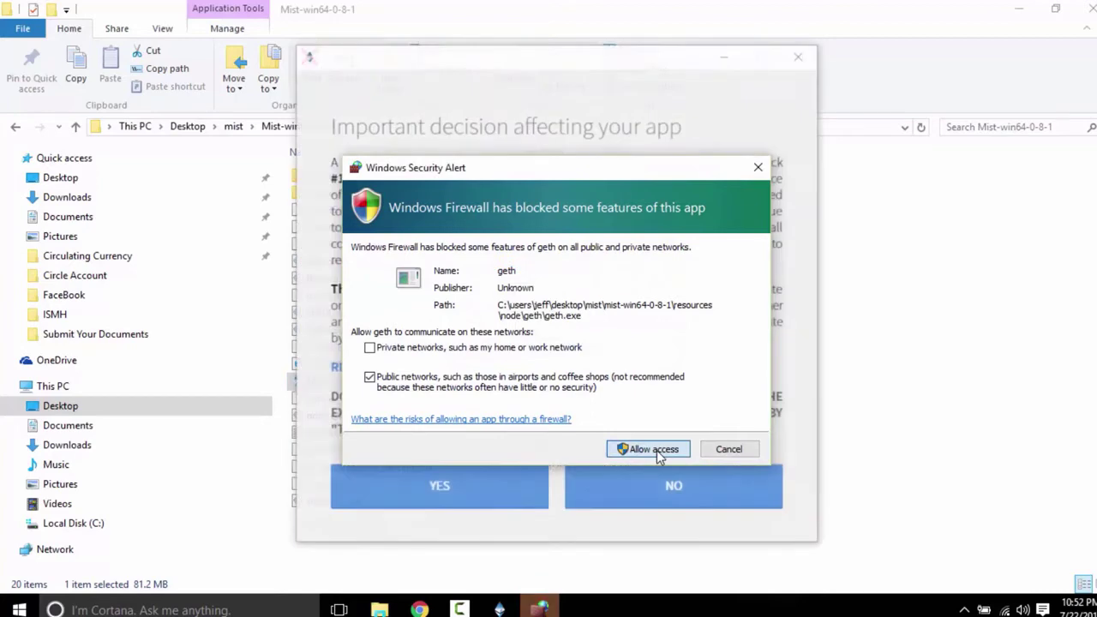
Allow geth through the firewall, accept the DAO fork chain, and choose the main network
{"action": "left_click", "coordinate": [657, 450]}
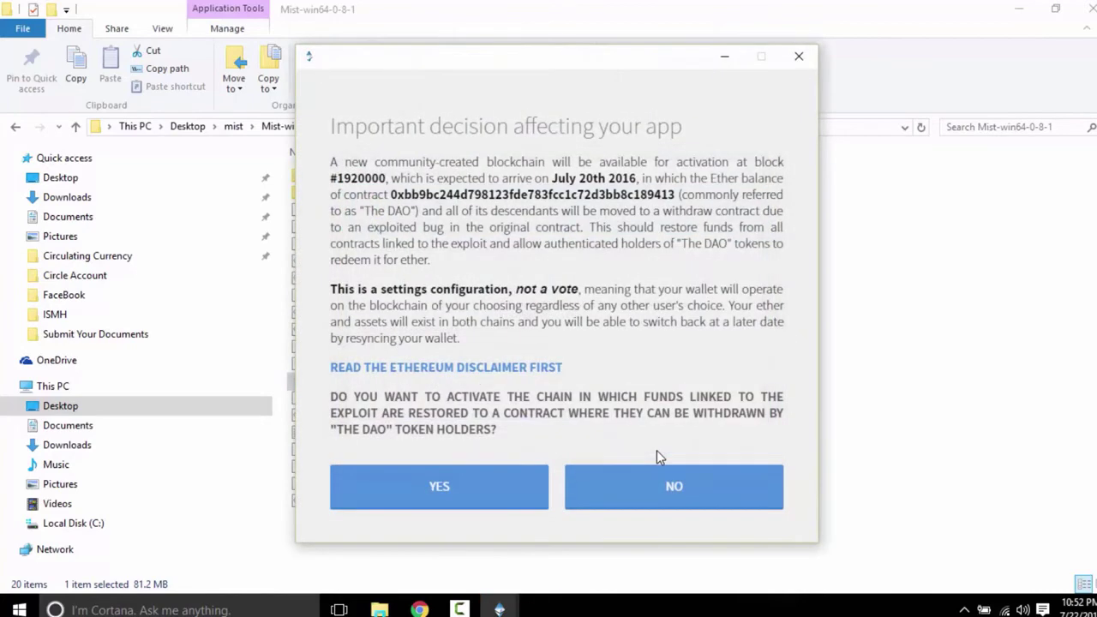
{"action": "left_click", "coordinate": [521, 474]}
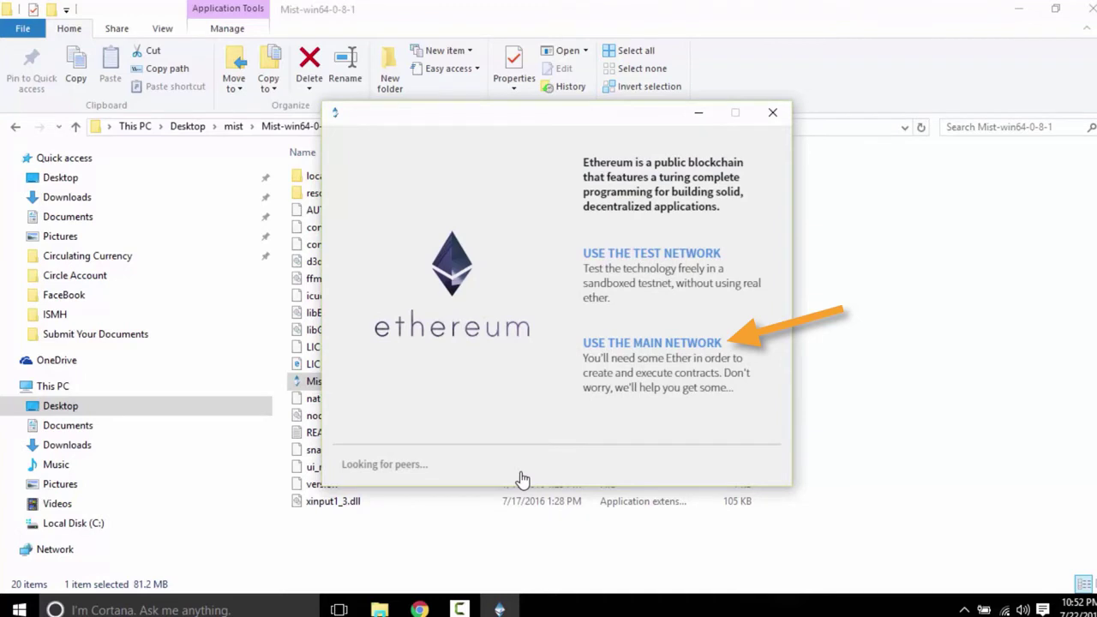
{"action": "left_click", "coordinate": [661, 346]}
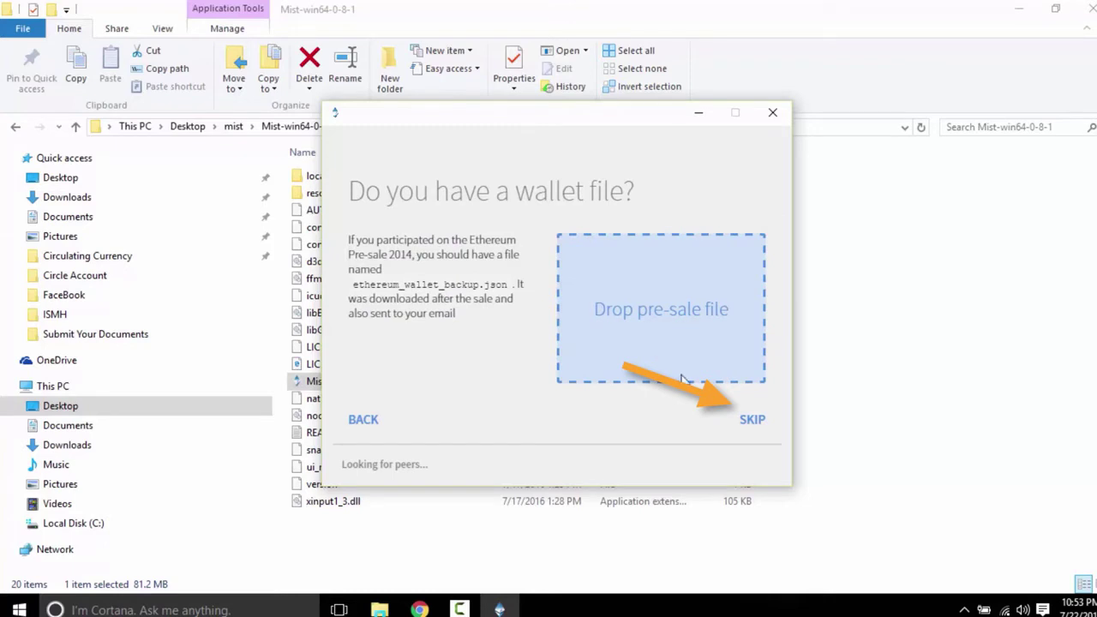
Skip the pre-sale wallet file import and enter an account password
{"action": "left_click", "coordinate": [752, 422]}
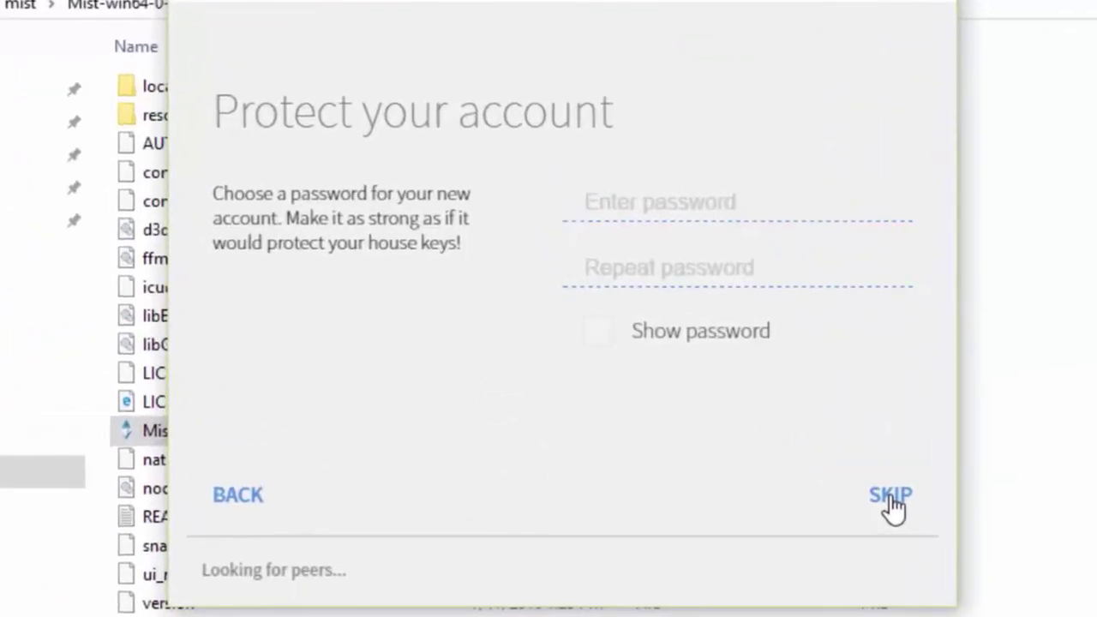
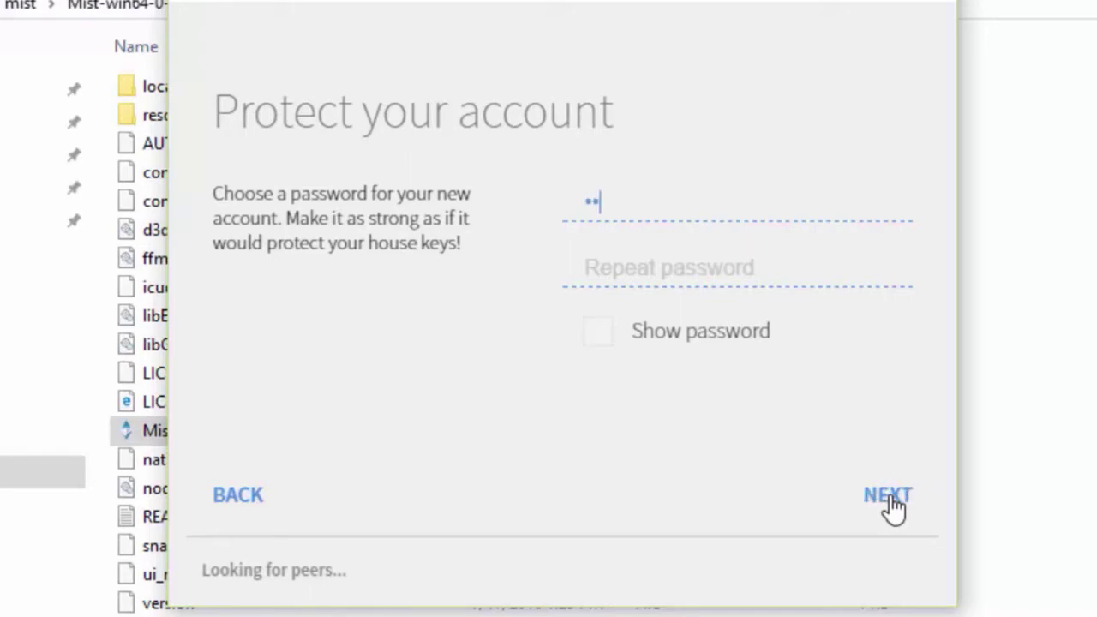
Repeat the short password and try to continue, triggering the longer-password warning
{"action": "left_click", "coordinate": [586, 259]}
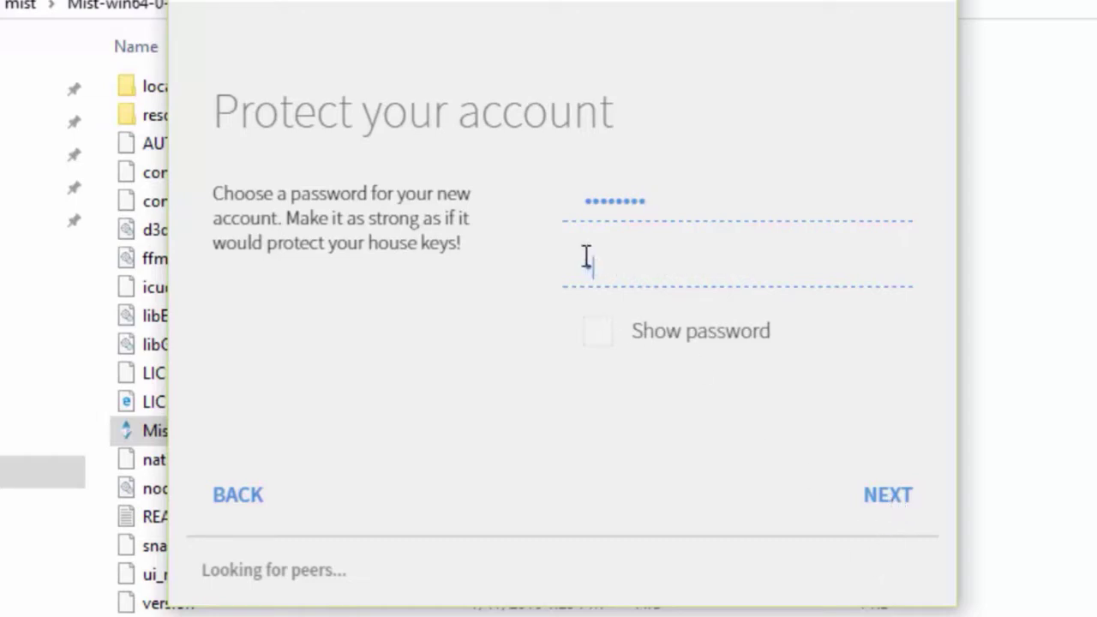
{"action": "type", "text": "12345"}
{"action": "type", "text": "678"}
{"action": "left_click", "coordinate": [884, 506]}
Replace both password fields with longer passwords and create the Main account
{"action": "left_click_drag", "start_coordinate": [656, 199], "coordinate": [460, 198]}
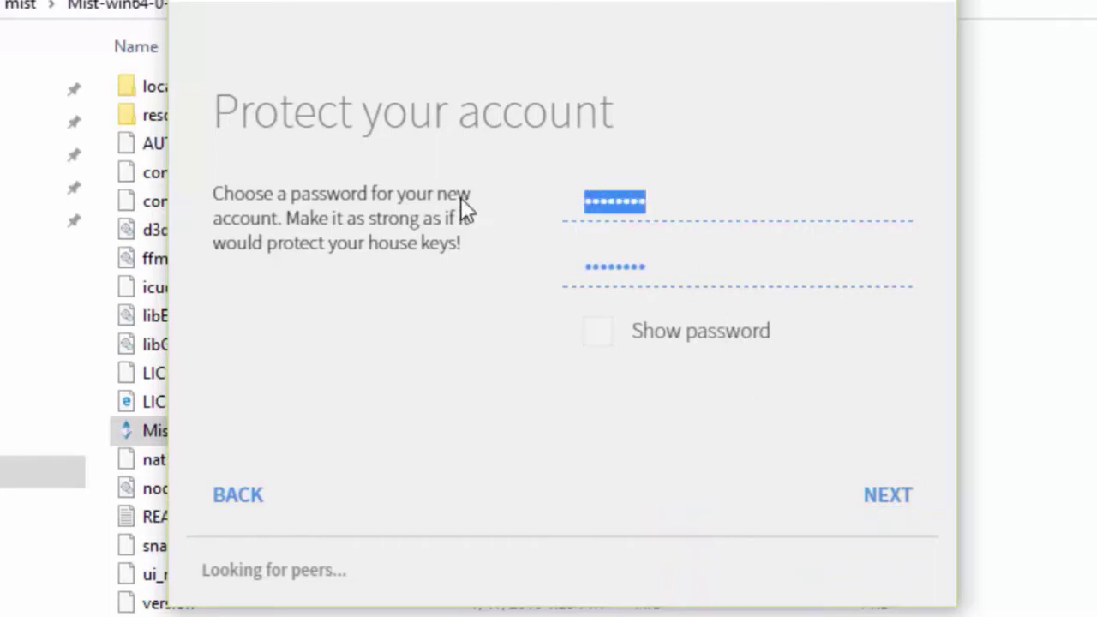
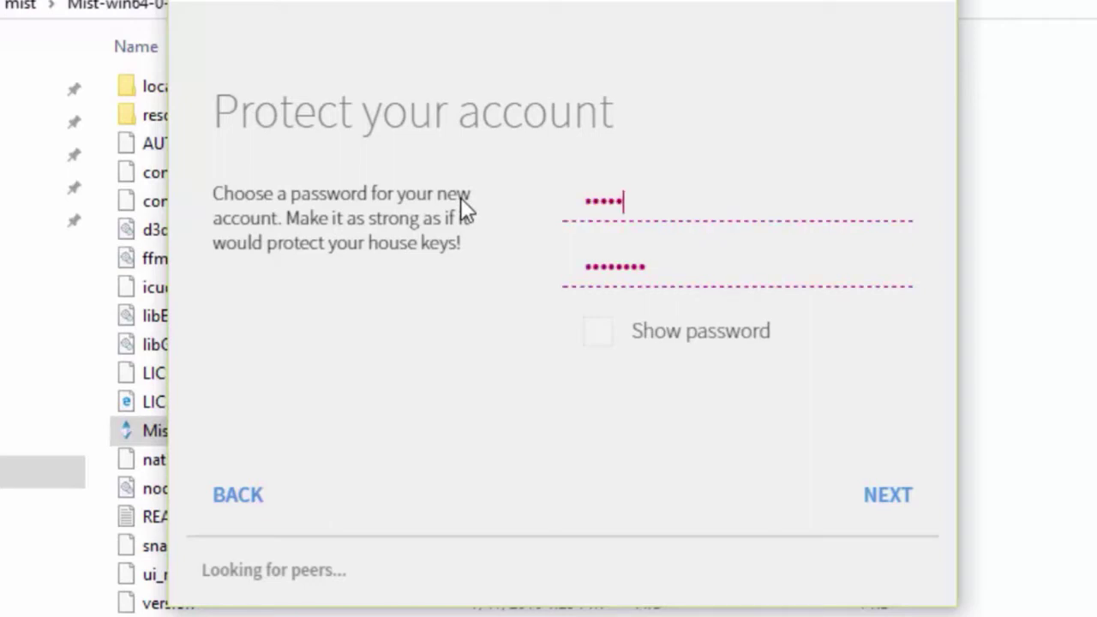
{"action": "left_click_drag", "start_coordinate": [686, 266], "coordinate": [402, 292]}
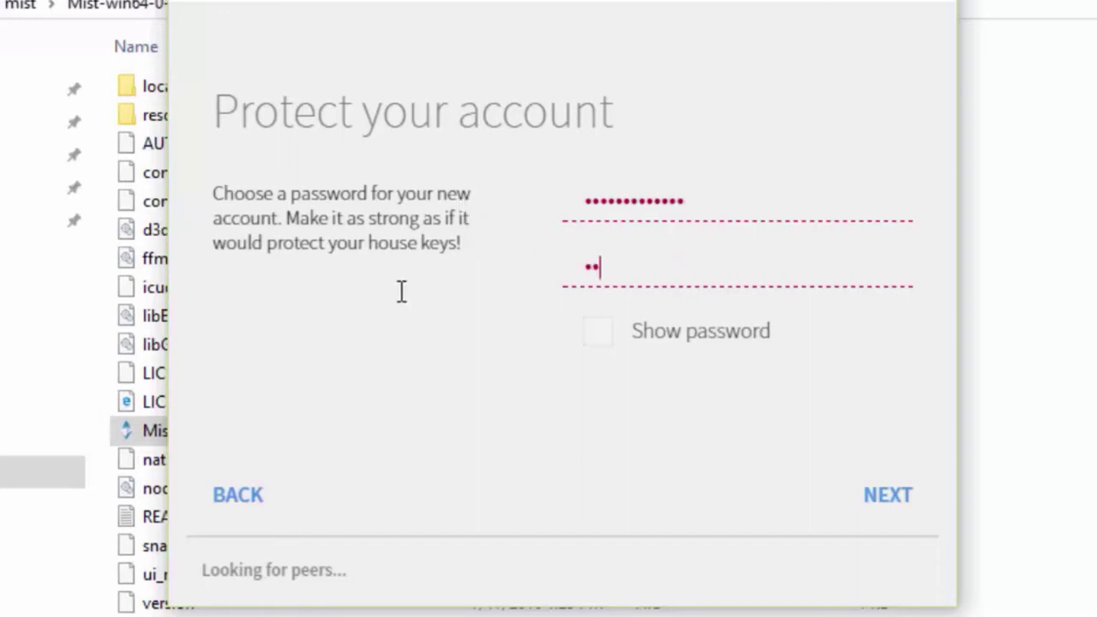
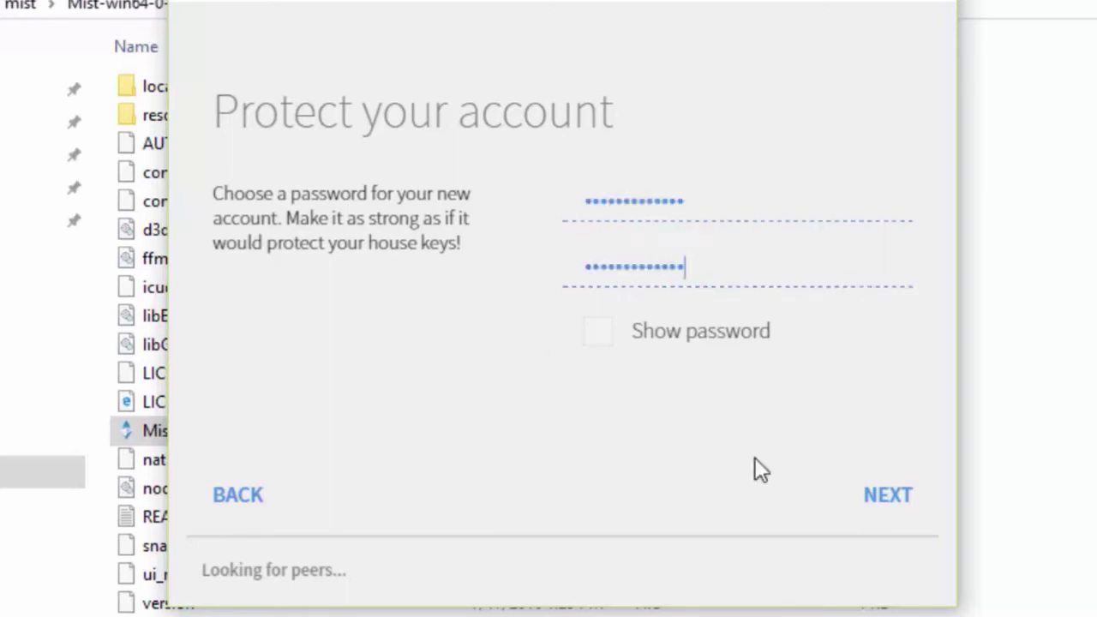
{"action": "left_click", "coordinate": [889, 497]}
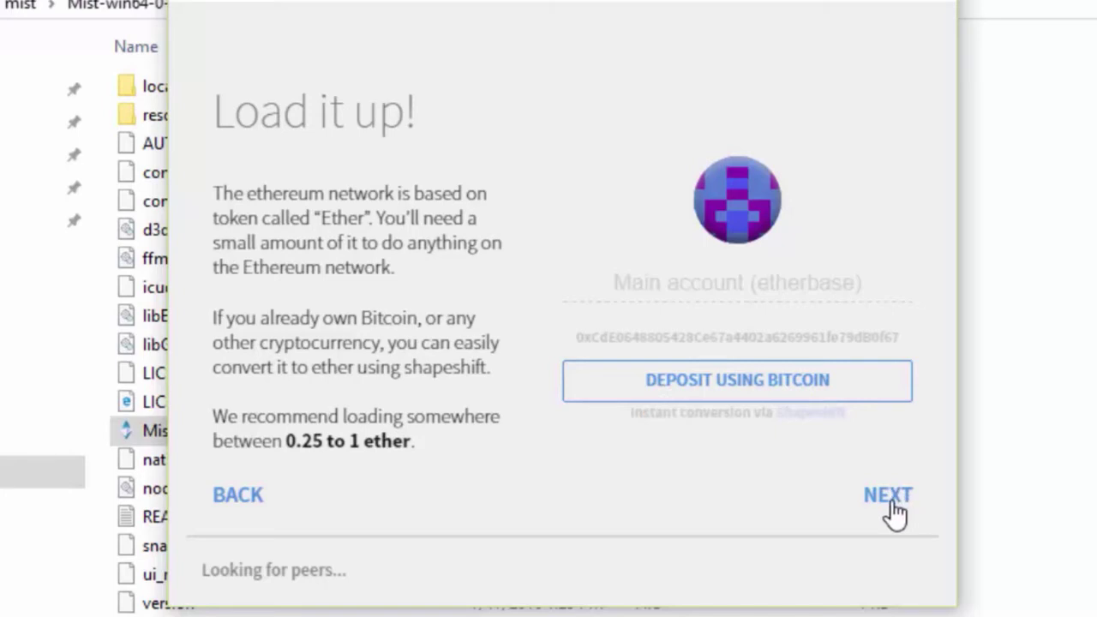
Skip the ether deposit and reading pages, then launch the wallet application
{"action": "left_click", "coordinate": [895, 510]}
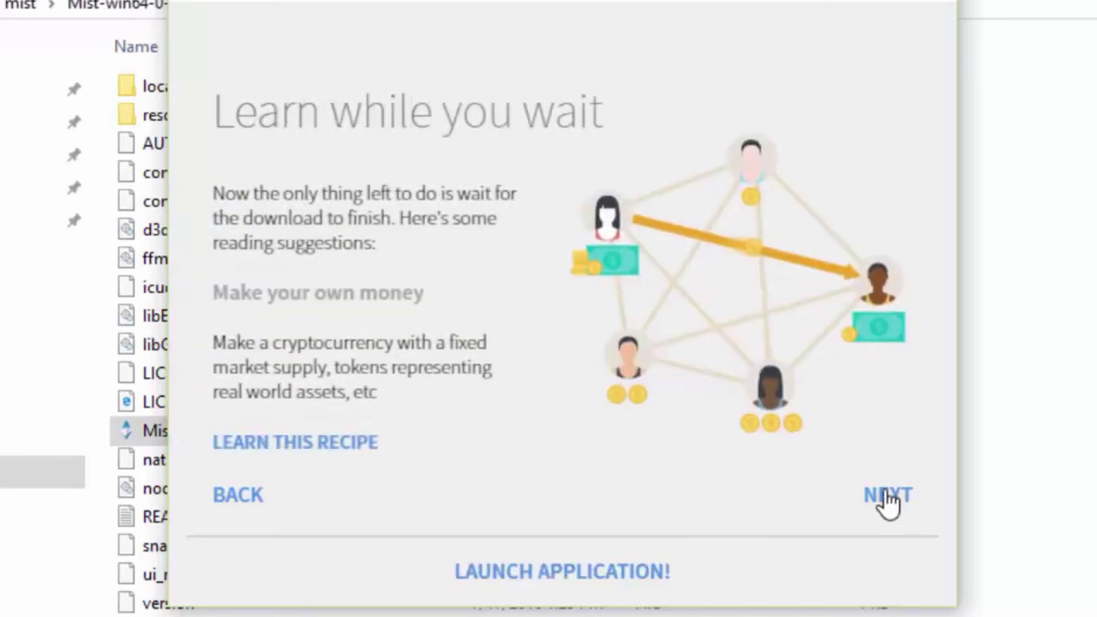
{"action": "left_click", "coordinate": [892, 505]}
{"action": "left_click", "coordinate": [893, 506]}
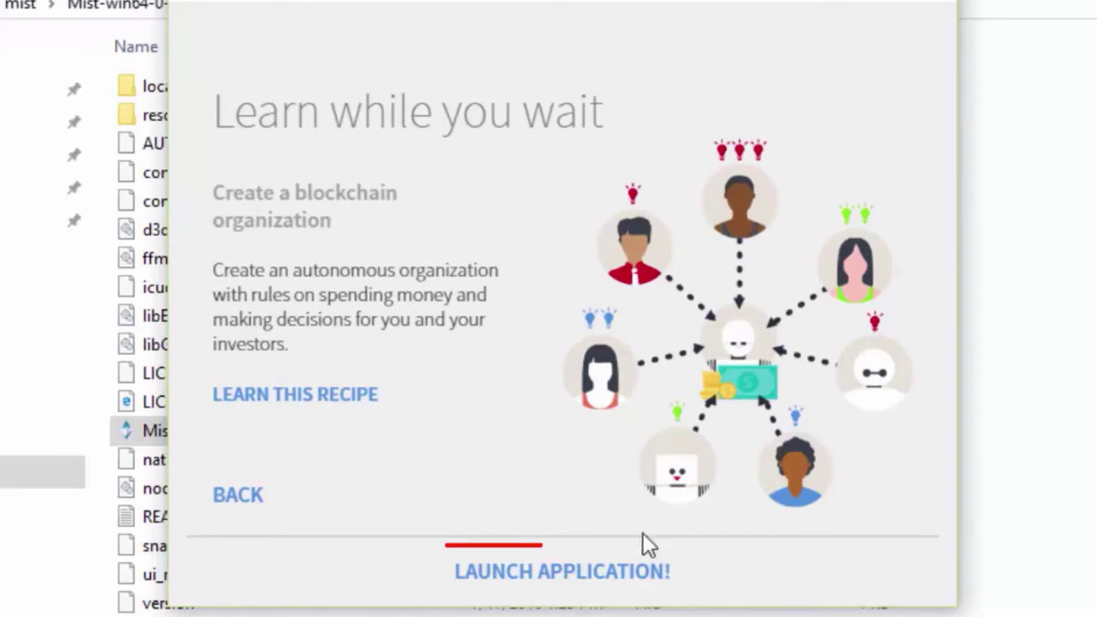
{"action": "left_click", "coordinate": [586, 574]}
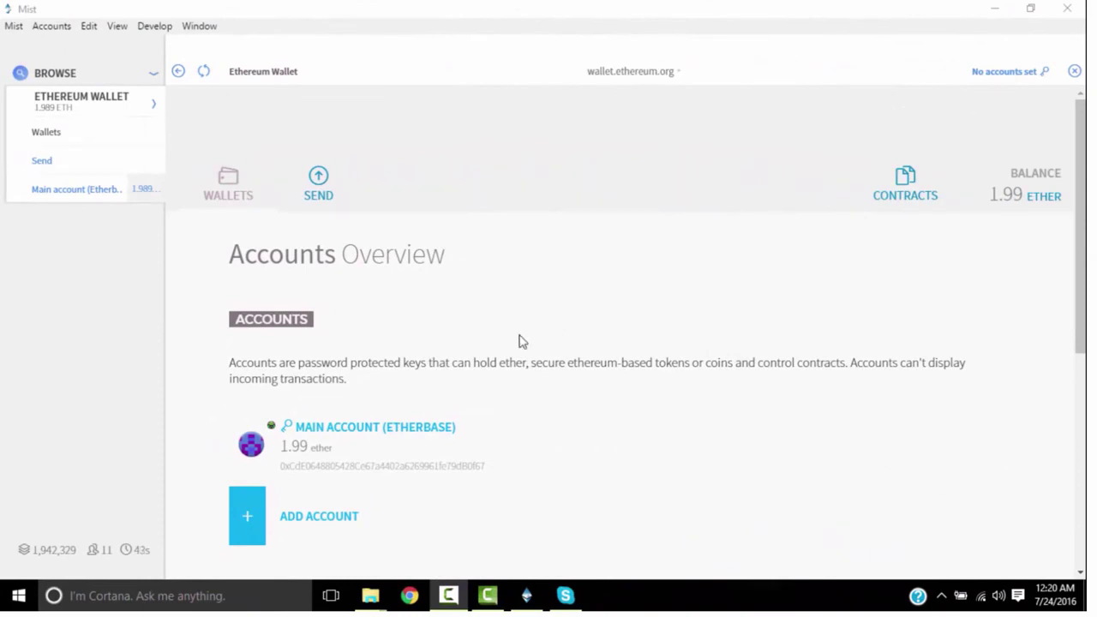
On the Contracts page, watch the YOCOIN token (YOC, 16 decimals) using its pasted contract address
{"action": "left_click", "coordinate": [907, 188]}
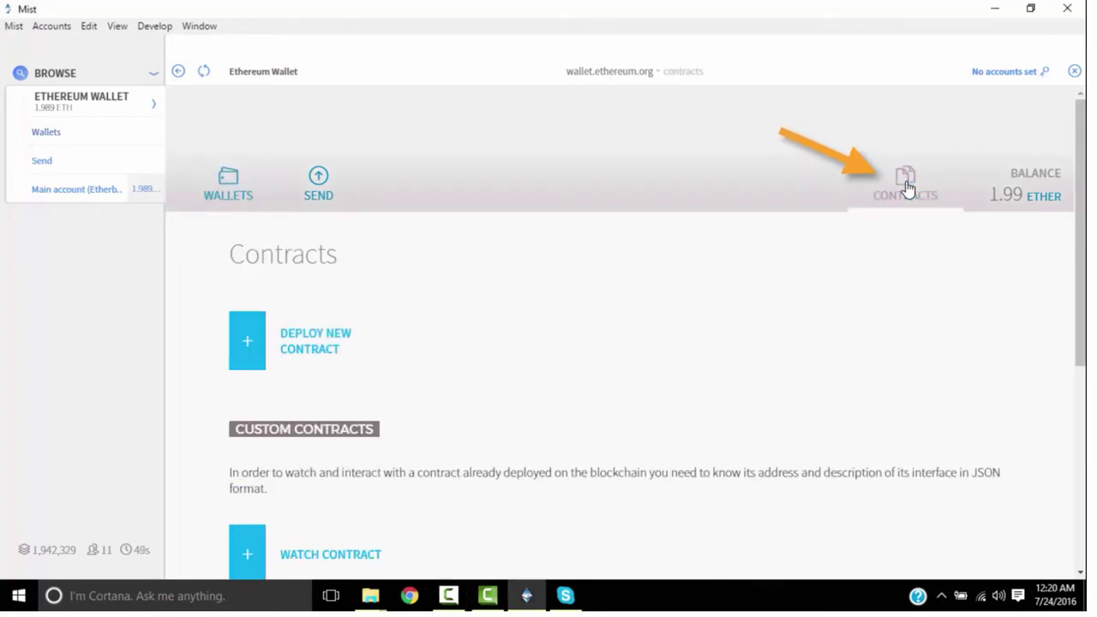
{"action": "scroll", "coordinate": [497, 446], "scroll_direction": "down", "scroll_amount": 5}
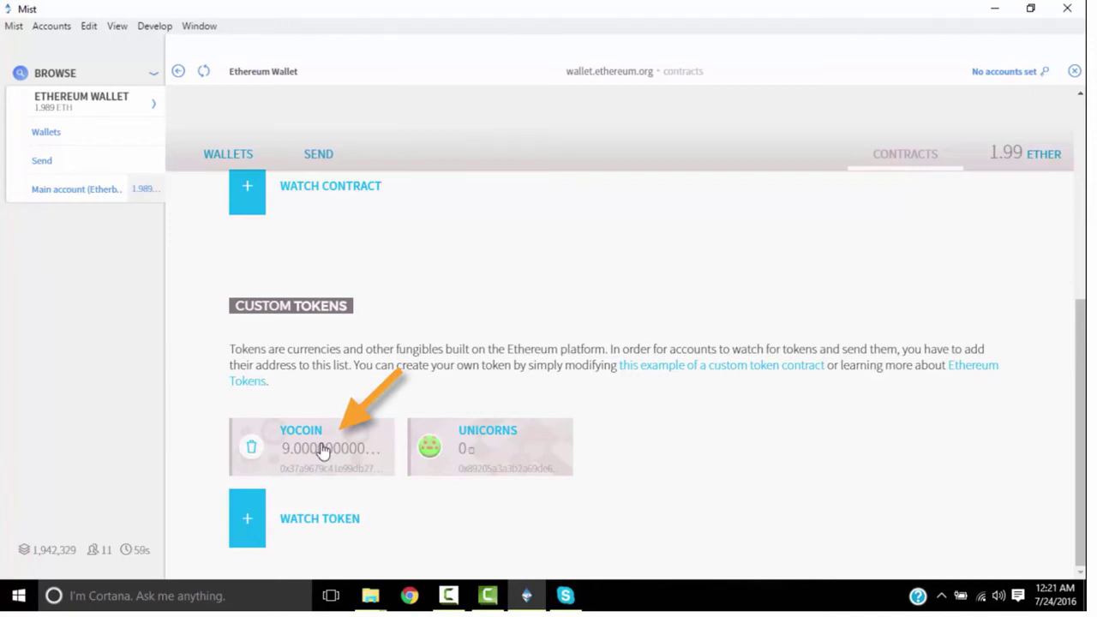
{"action": "left_click", "coordinate": [248, 524]}
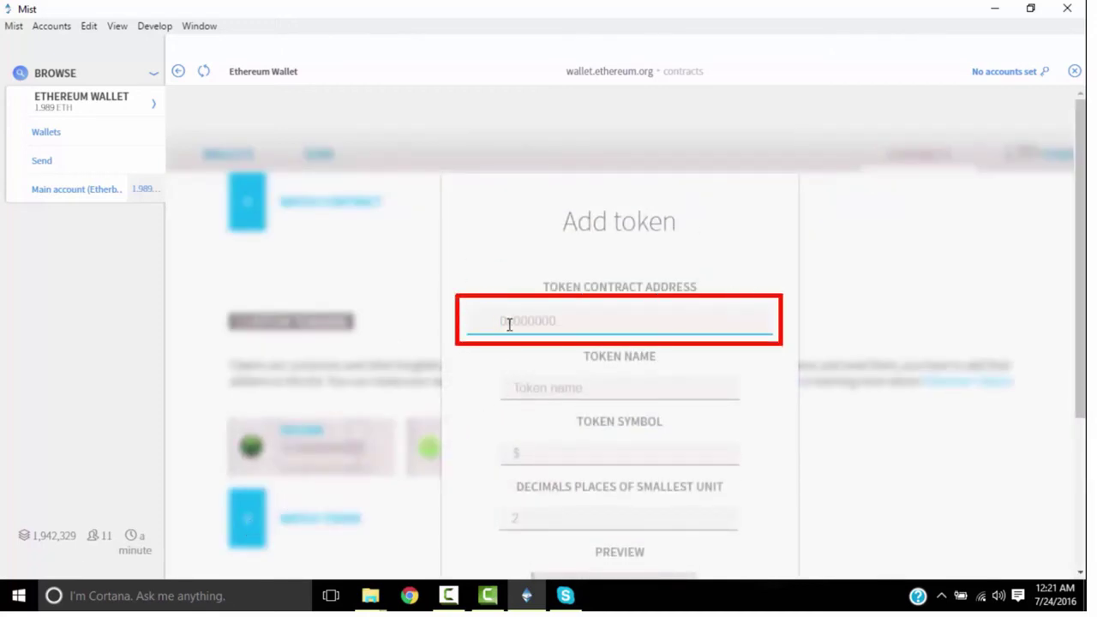
{"action": "key", "text": "ctrl+v"}
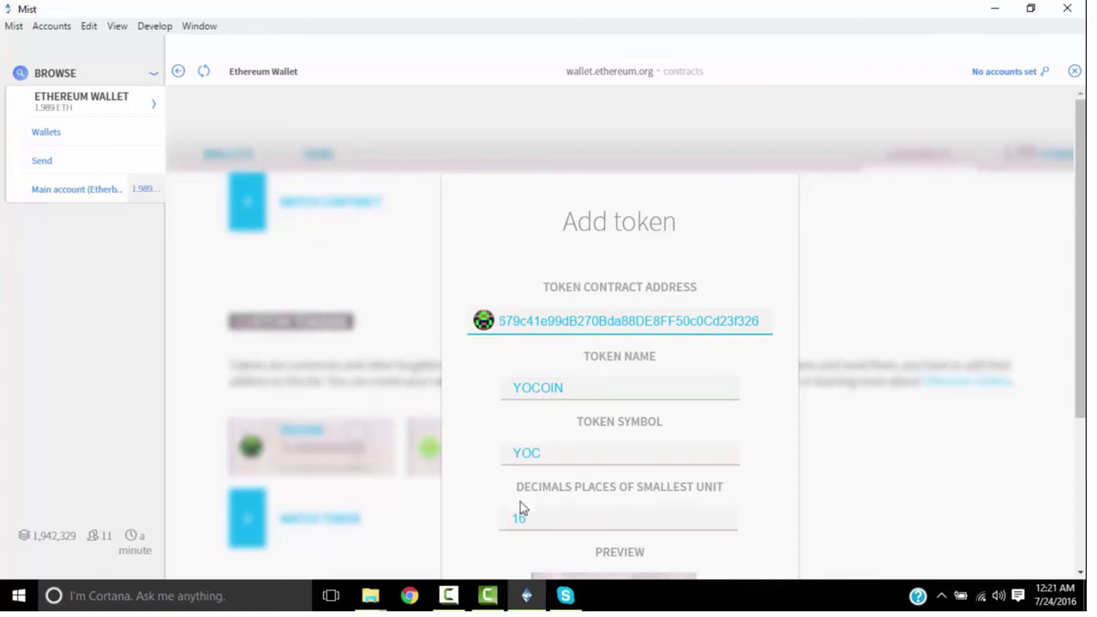
{"action": "scroll", "coordinate": [612, 576], "scroll_direction": "down", "scroll_amount": 3}
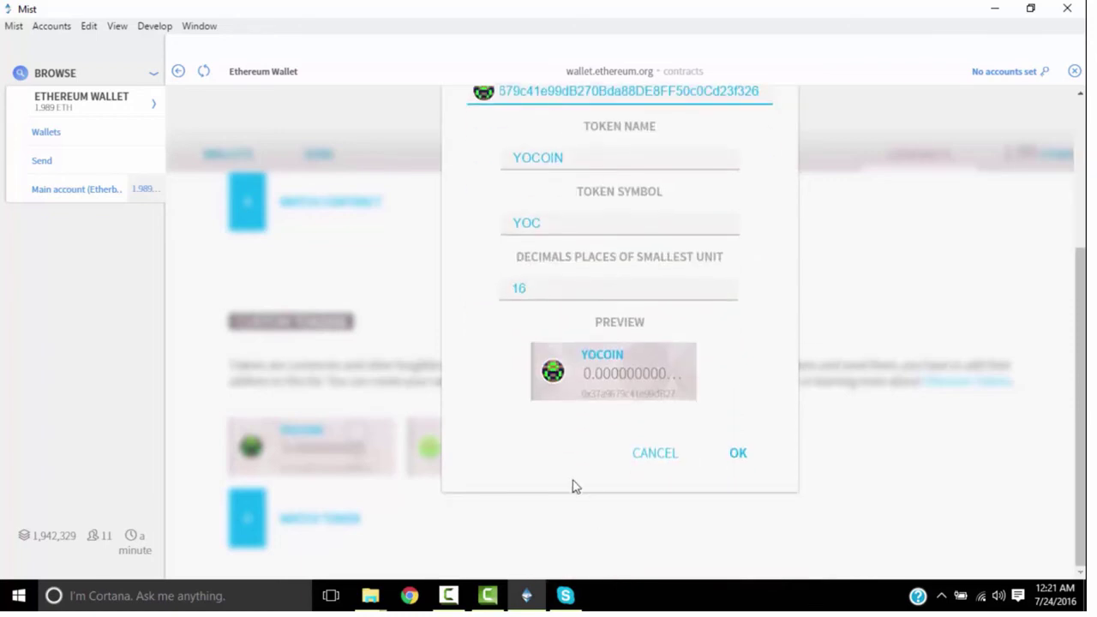
{"action": "left_click", "coordinate": [739, 455]}
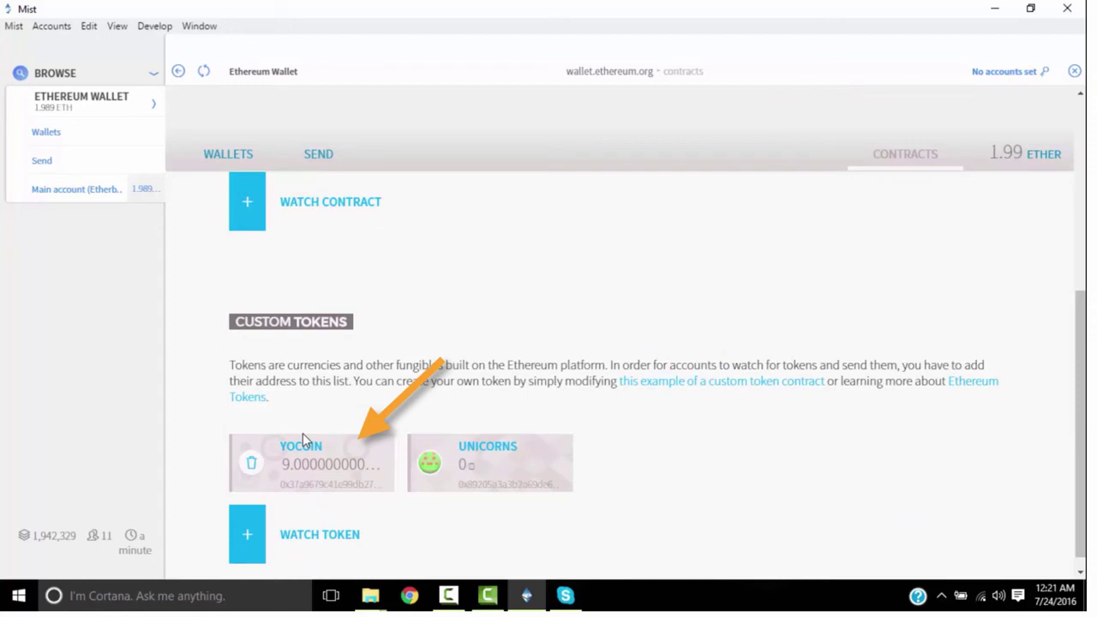
{"action": "scroll", "coordinate": [666, 250], "scroll_direction": "up", "scroll_amount": 5}
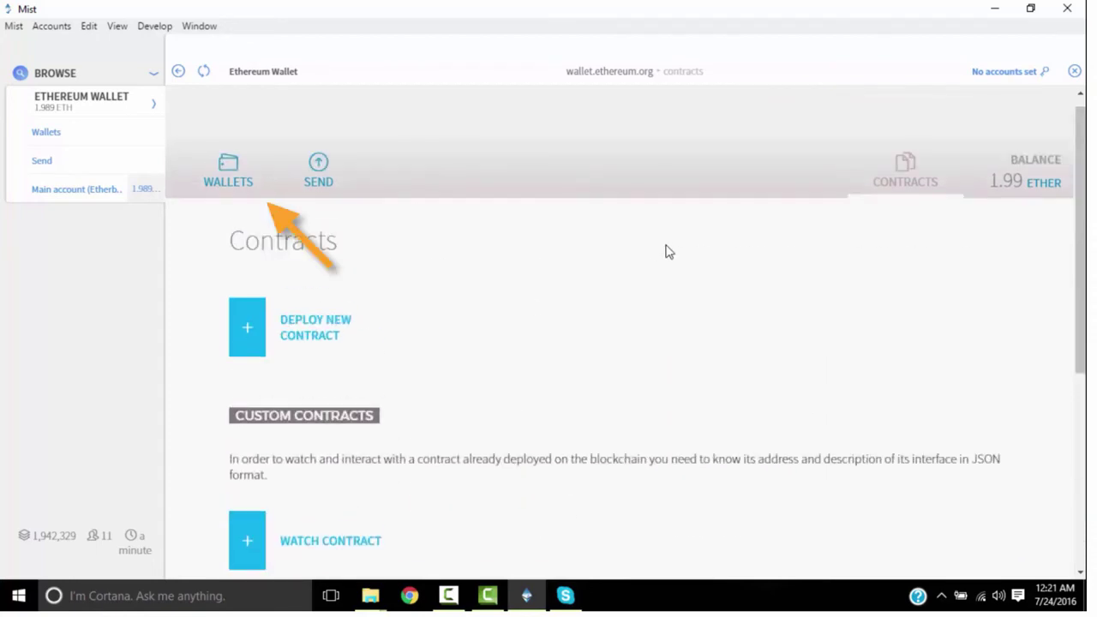
Open the Main account (Etherbase) details, showing 1.9892766 ether and 9 YOC
{"action": "left_click", "coordinate": [232, 171]}
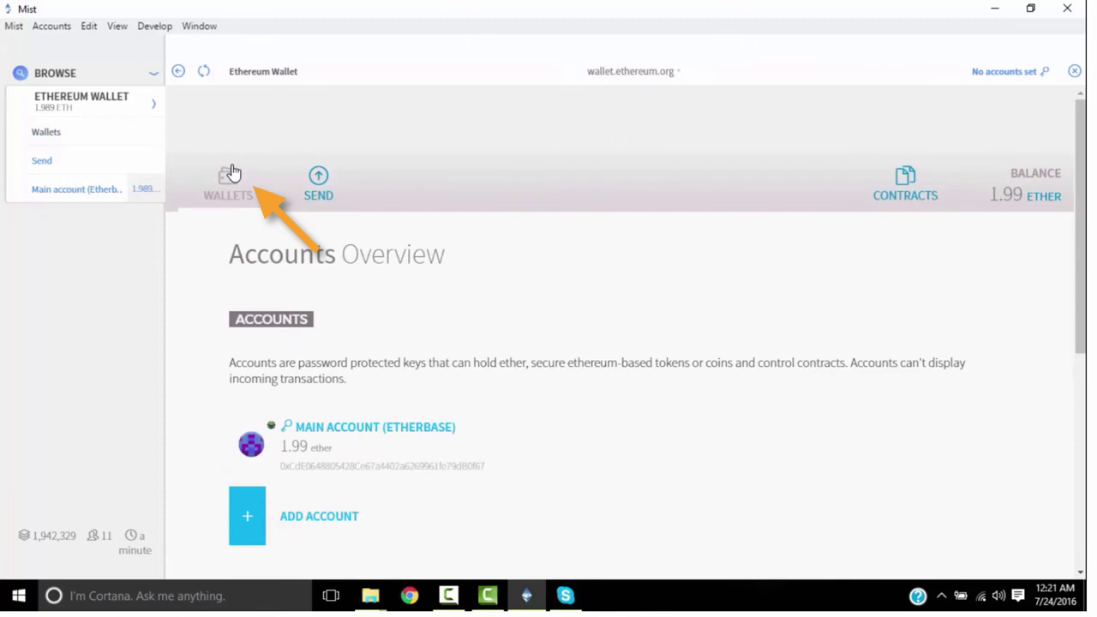
{"action": "left_click", "coordinate": [349, 434]}
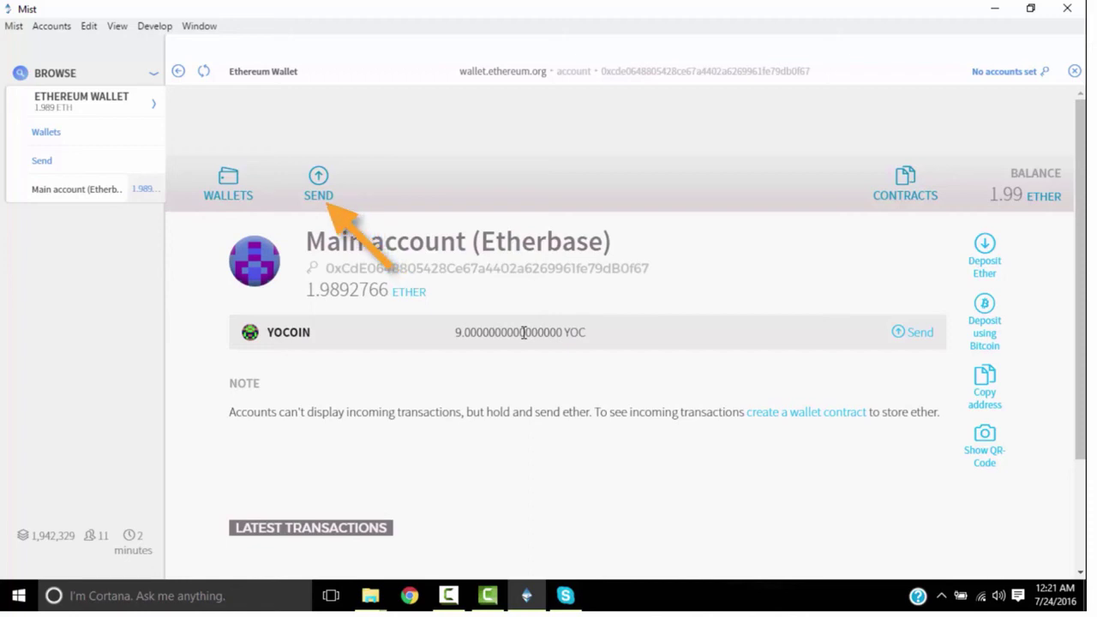
Start a send from the Main account with YOCOIN as the currency
{"action": "left_click", "coordinate": [319, 180]}
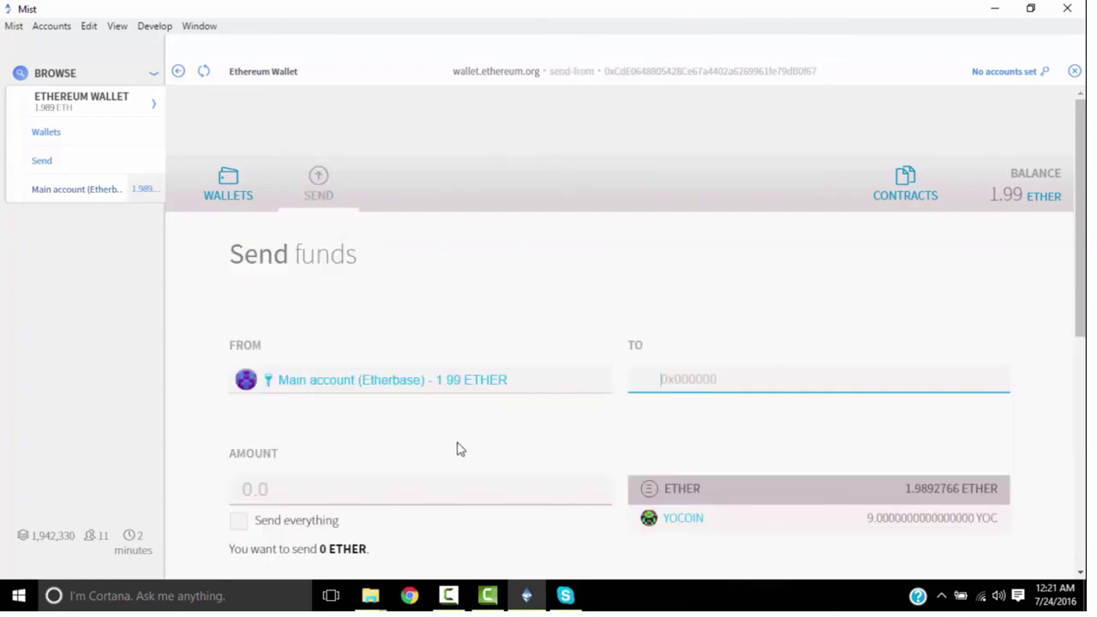
{"action": "scroll", "coordinate": [455, 446], "scroll_direction": "down", "scroll_amount": 3}
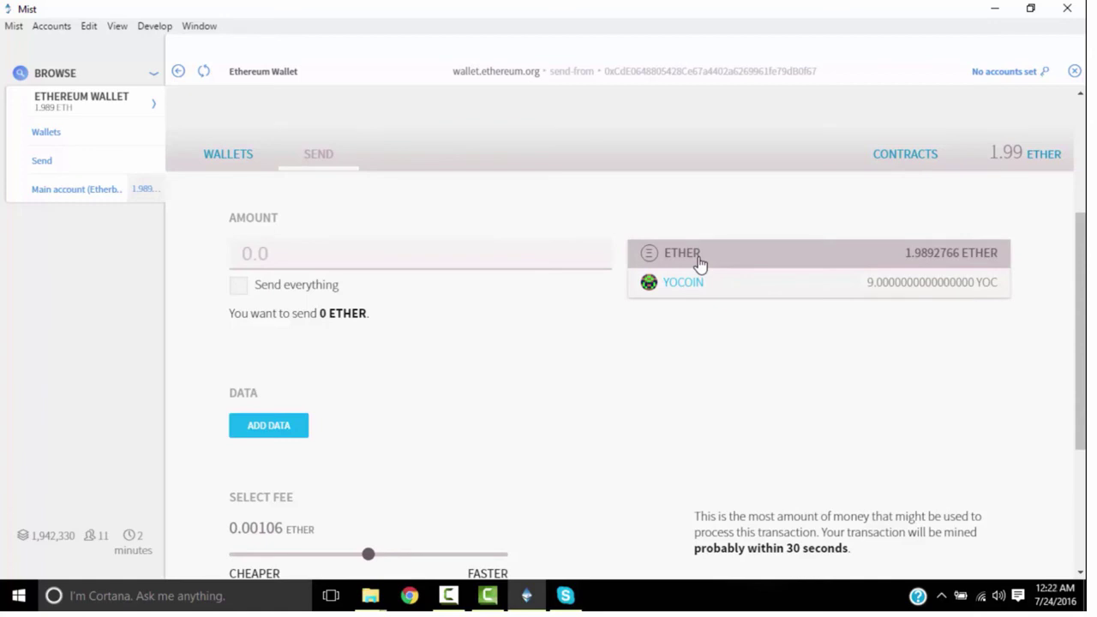
{"action": "left_click", "coordinate": [696, 286]}
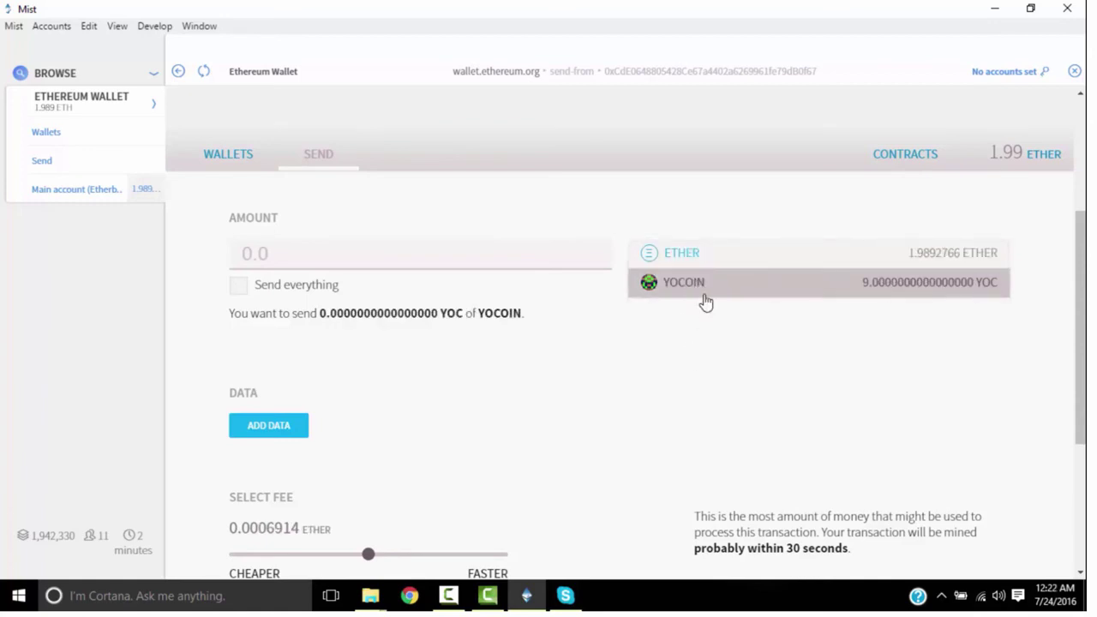
{"action": "scroll", "coordinate": [704, 301], "scroll_direction": "up", "scroll_amount": 3}
{"action": "scroll", "coordinate": [704, 302], "scroll_direction": "up", "scroll_amount": 1}
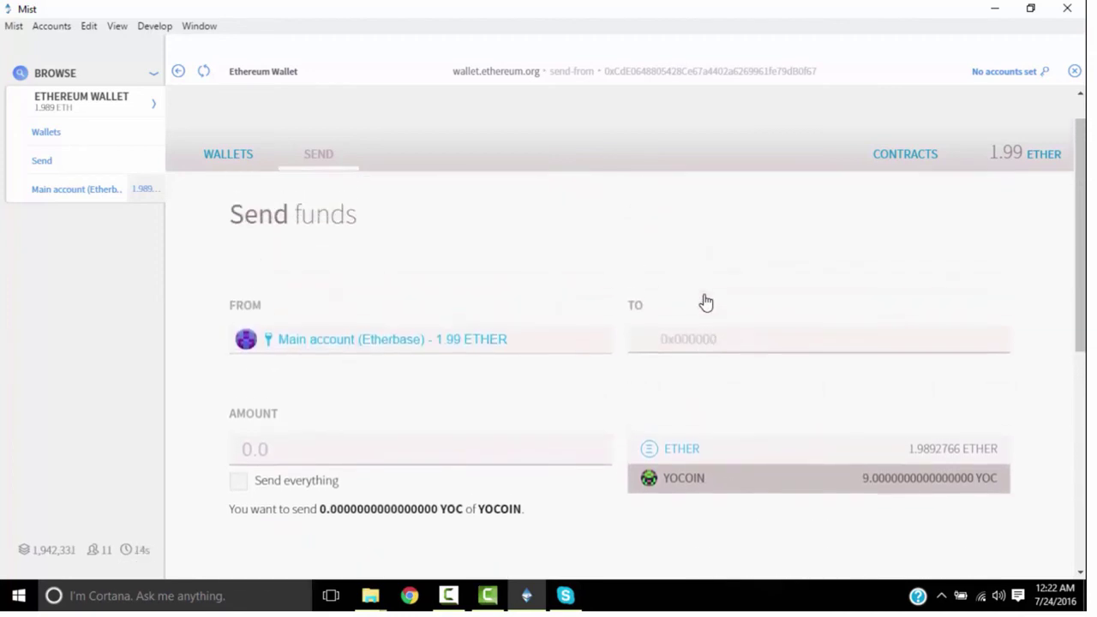
{"action": "scroll", "coordinate": [705, 302], "scroll_direction": "down", "scroll_amount": 2}
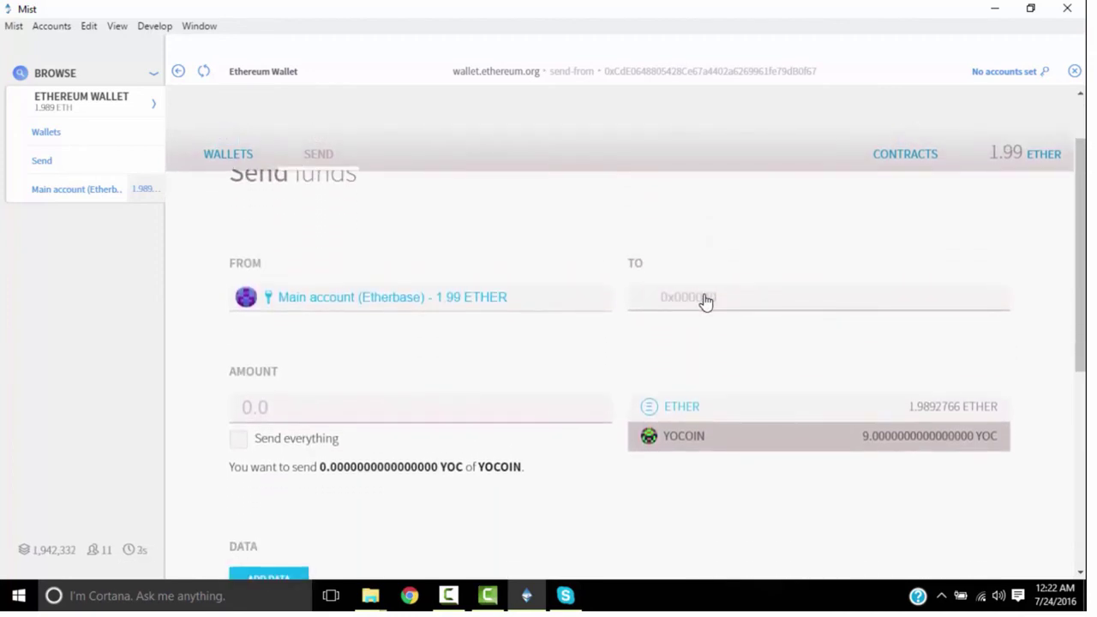
{"action": "scroll", "coordinate": [705, 300], "scroll_direction": "up", "scroll_amount": 2}
Paste the account's own address as recipient, enter 1 YOC, and submit the transfer
{"action": "left_click", "coordinate": [677, 386]}
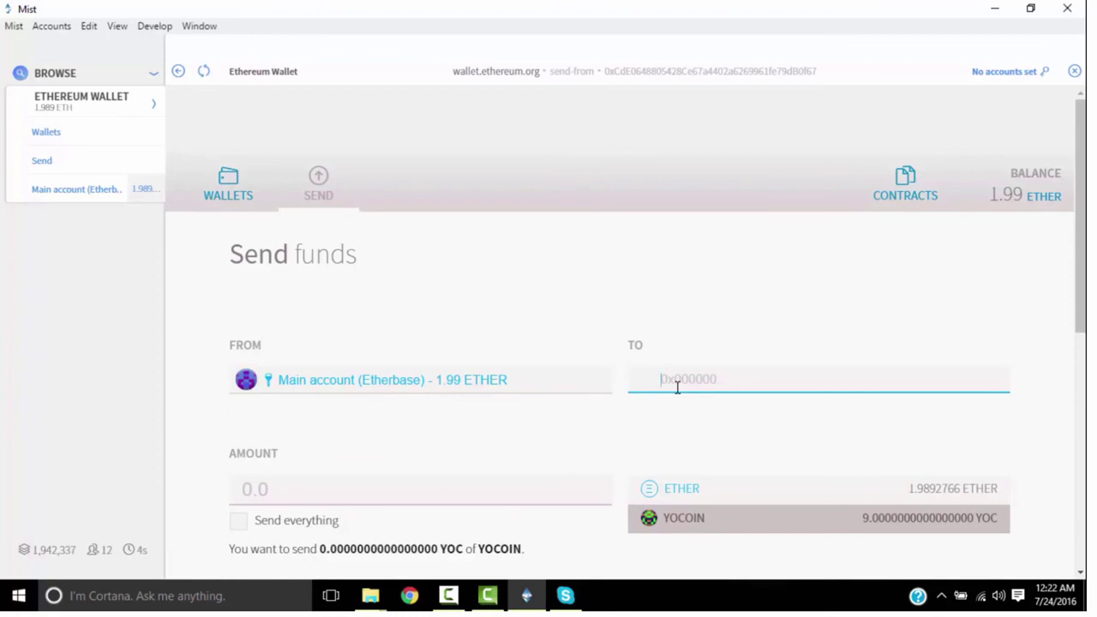
{"action": "key", "text": "ctrl+v"}
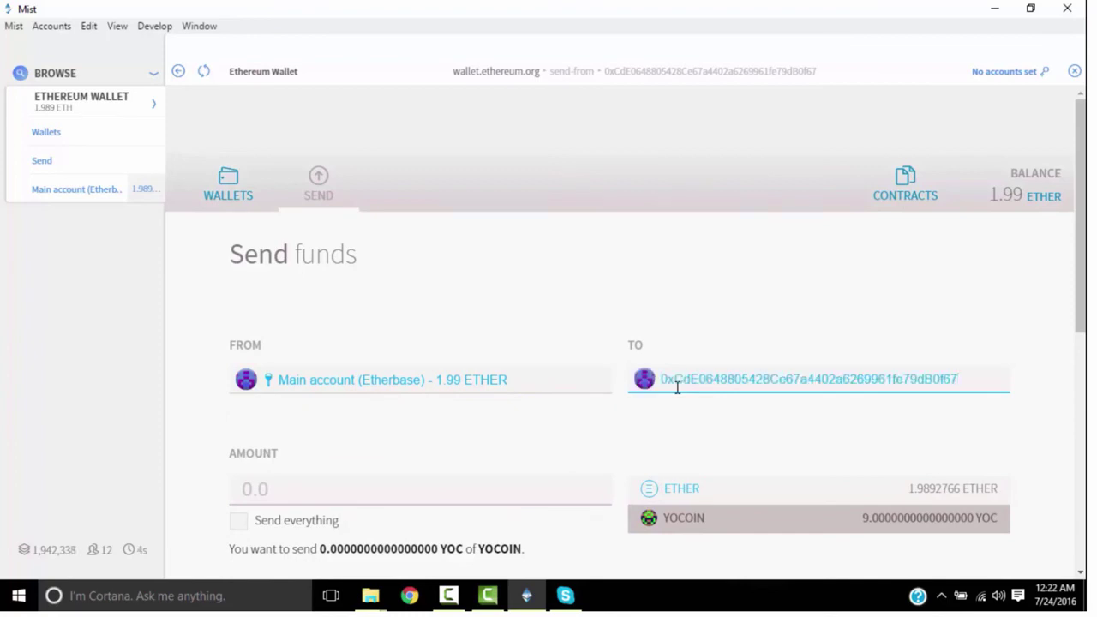
{"action": "left_click", "coordinate": [289, 489]}
{"action": "type", "text": "1"}
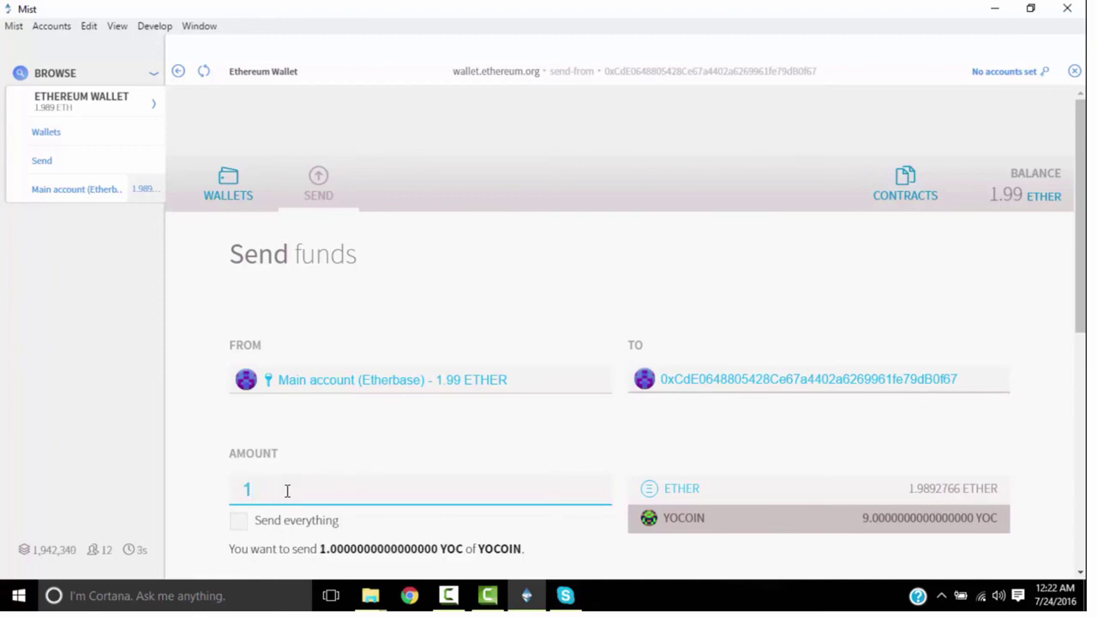
{"action": "scroll", "coordinate": [287, 490], "scroll_direction": "down", "scroll_amount": 3}
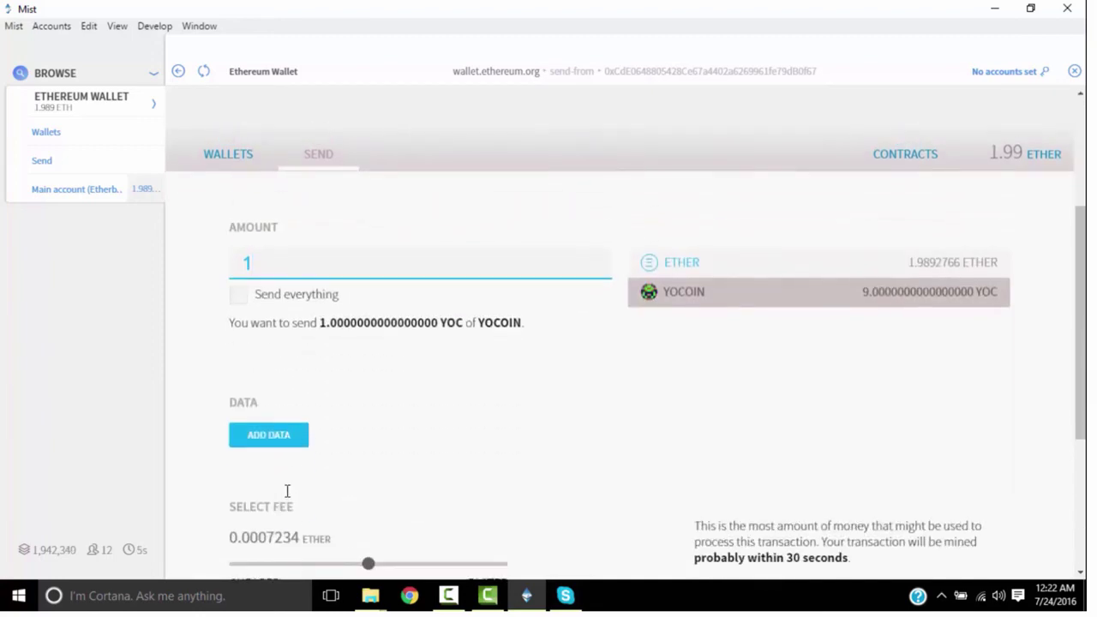
{"action": "scroll", "coordinate": [287, 490], "scroll_direction": "down", "scroll_amount": 3}
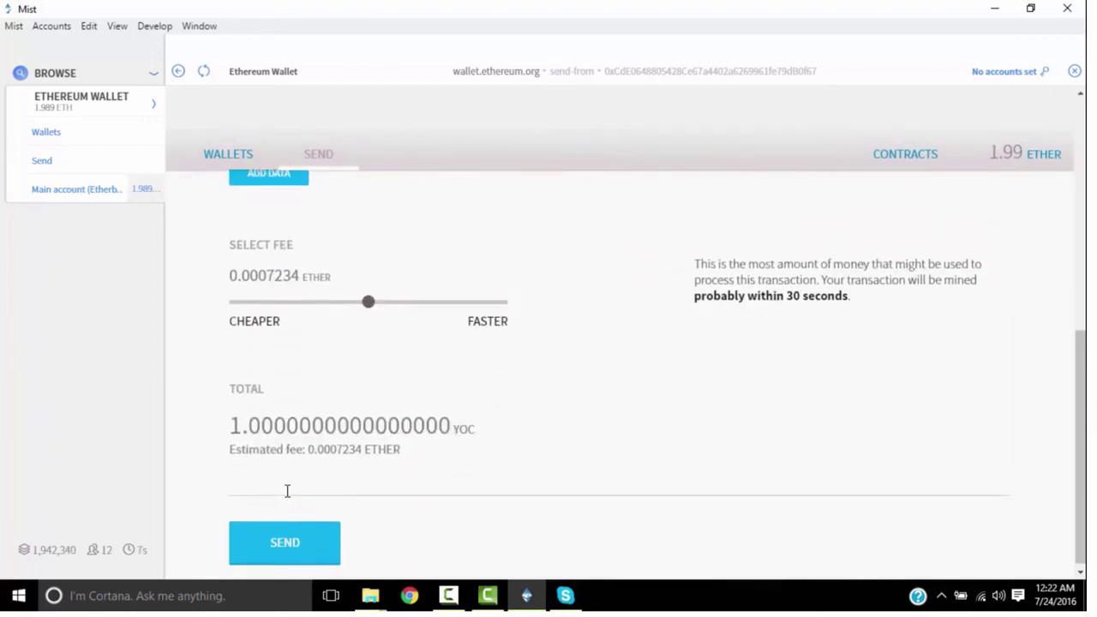
{"action": "left_click", "coordinate": [294, 554]}
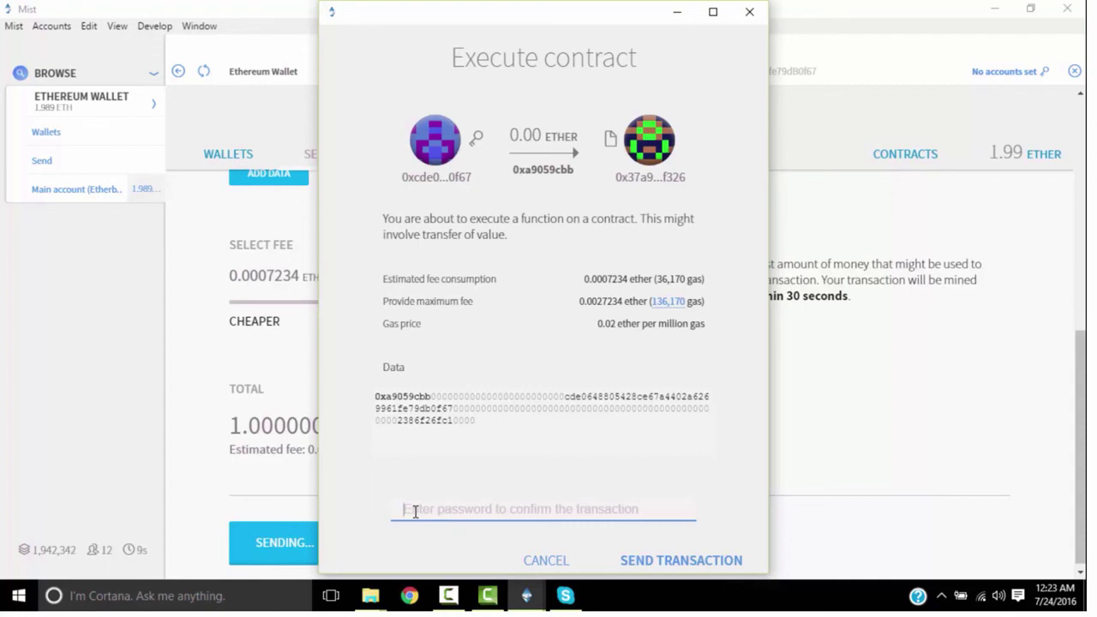
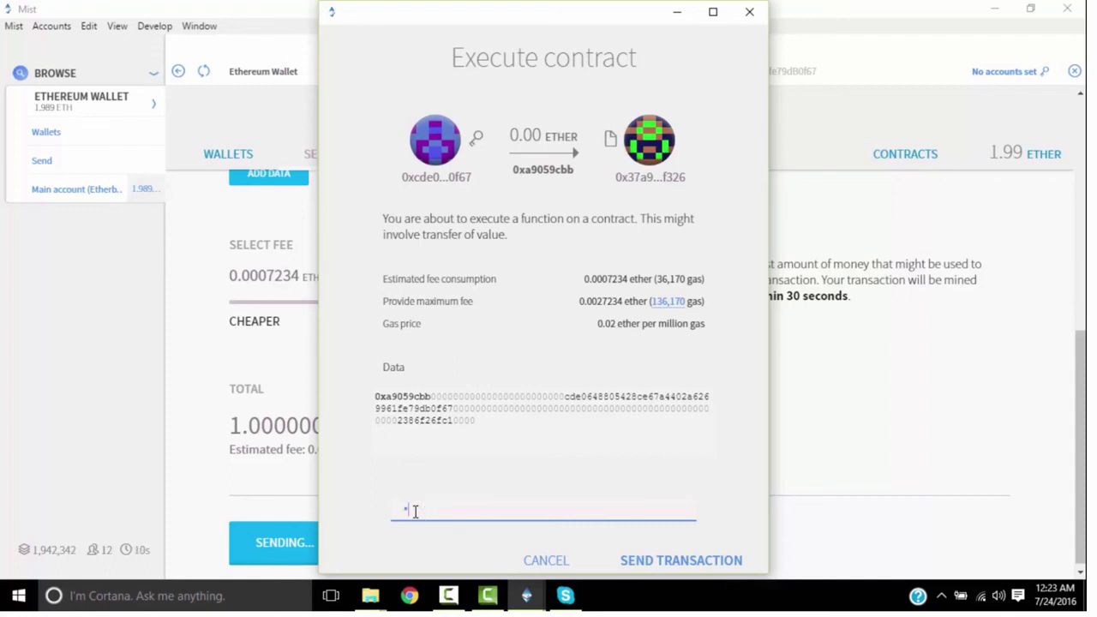
Confirm the 1 YOC transfer with the account password
{"action": "left_click", "coordinate": [681, 561]}
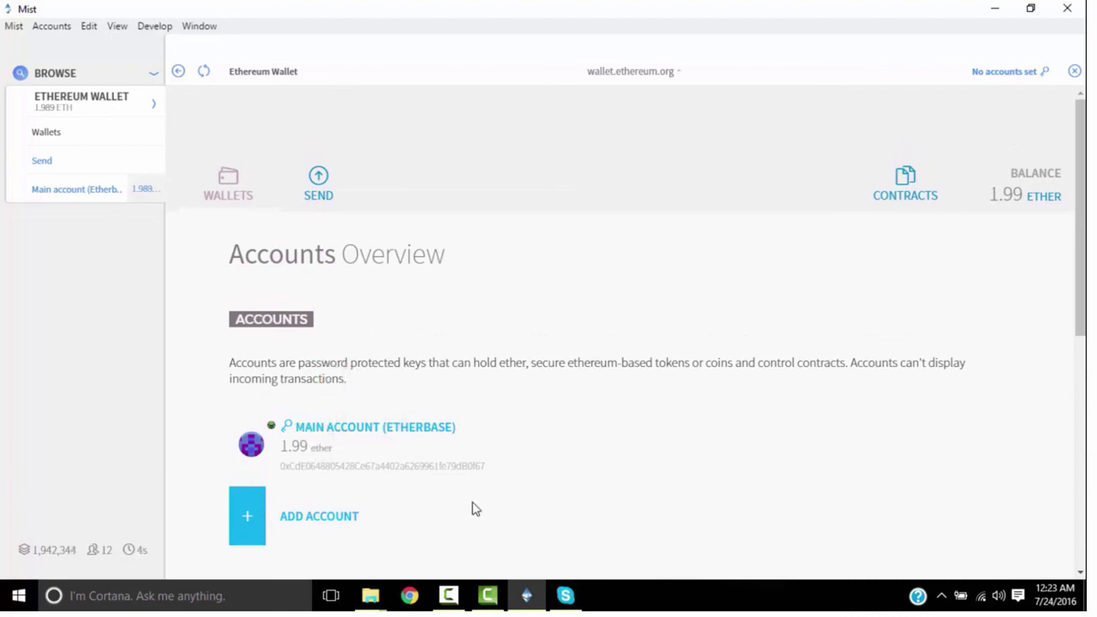
Scroll to Latest Transactions to check the Jul 24 1 YOC YOCOIN transfer, then back up
{"action": "scroll", "coordinate": [455, 507], "scroll_direction": "down", "scroll_amount": 1}
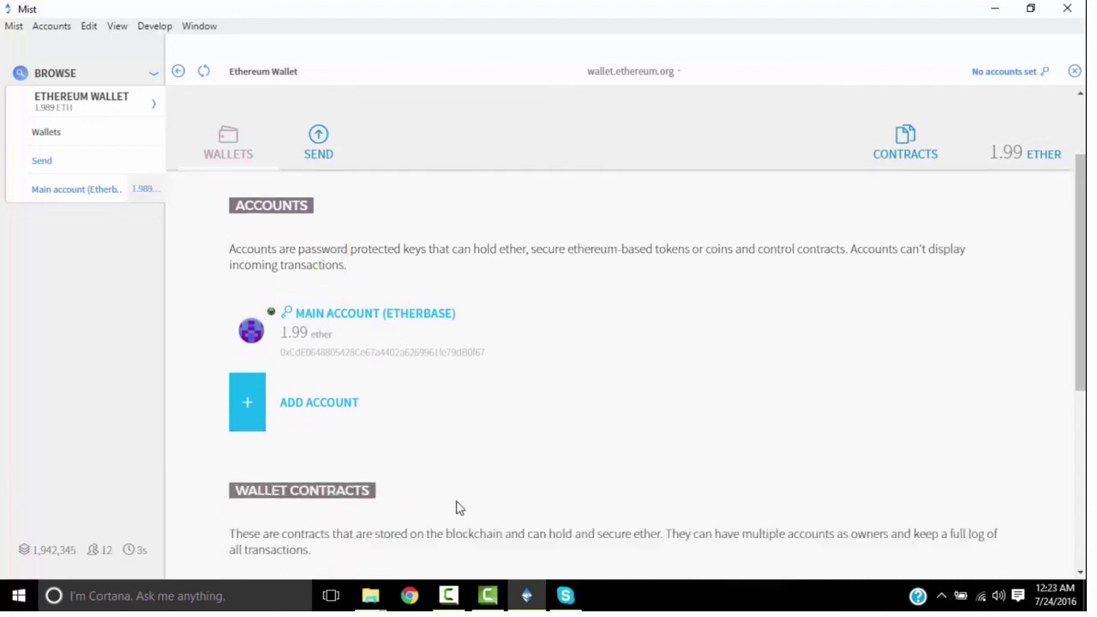
{"action": "scroll", "coordinate": [457, 508], "scroll_direction": "down", "scroll_amount": 4}
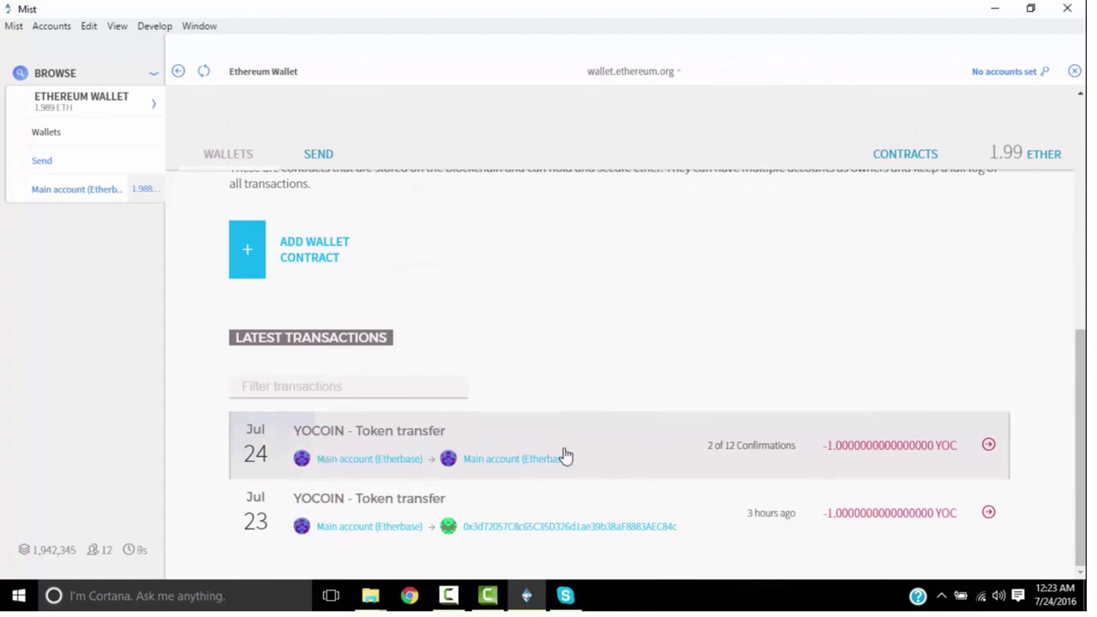
{"action": "scroll", "coordinate": [565, 457], "scroll_direction": "up", "scroll_amount": 4}
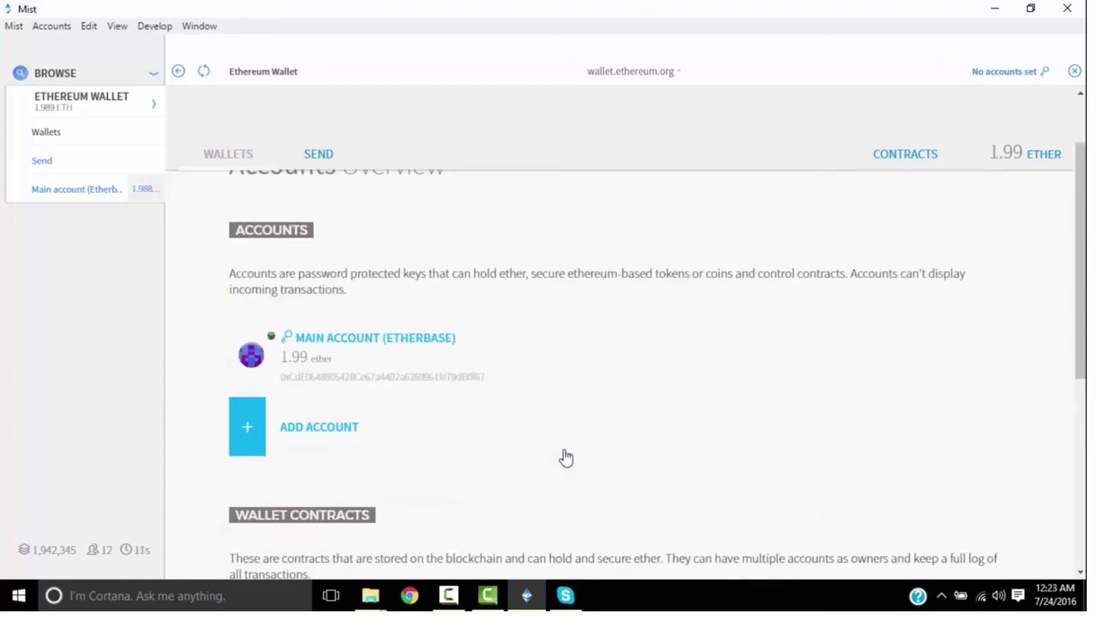
{"action": "scroll", "coordinate": [565, 457], "scroll_direction": "up", "scroll_amount": 1}
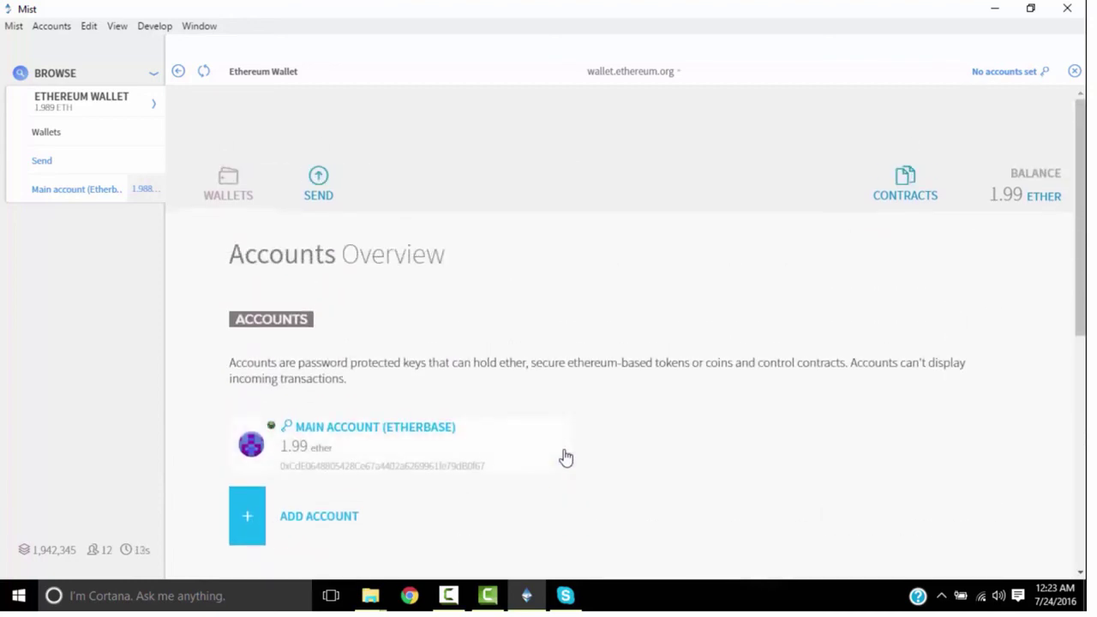